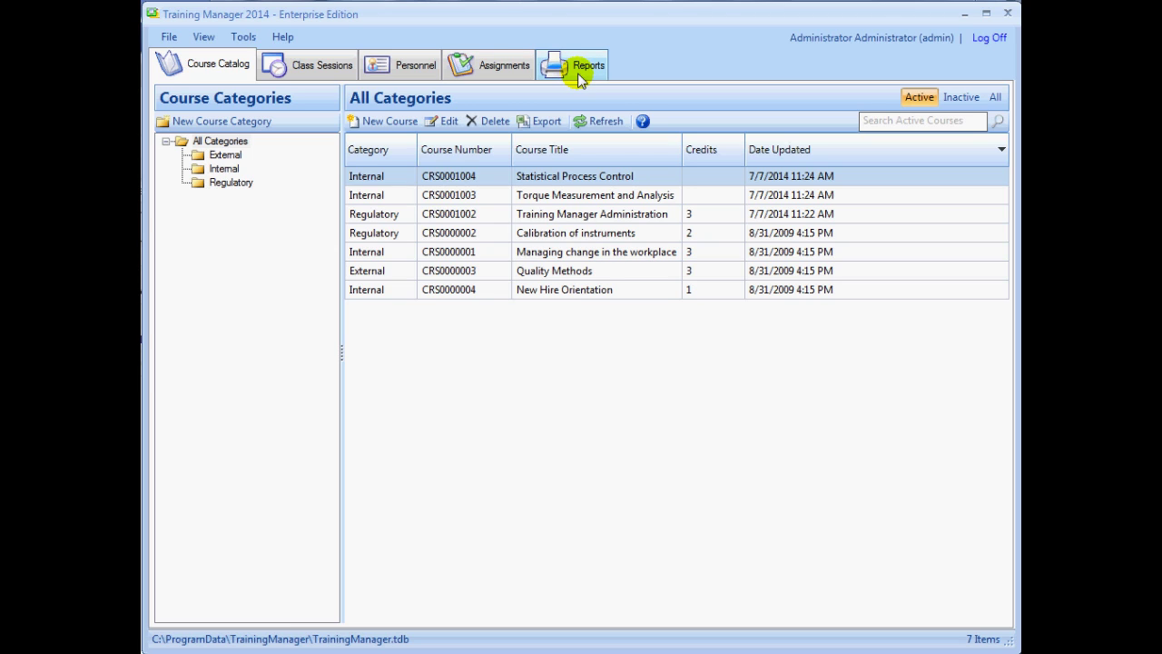
Open the program Options and inspect the custom report header, leaving it unchanged
{"action": "left_click", "coordinate": [244, 37]}
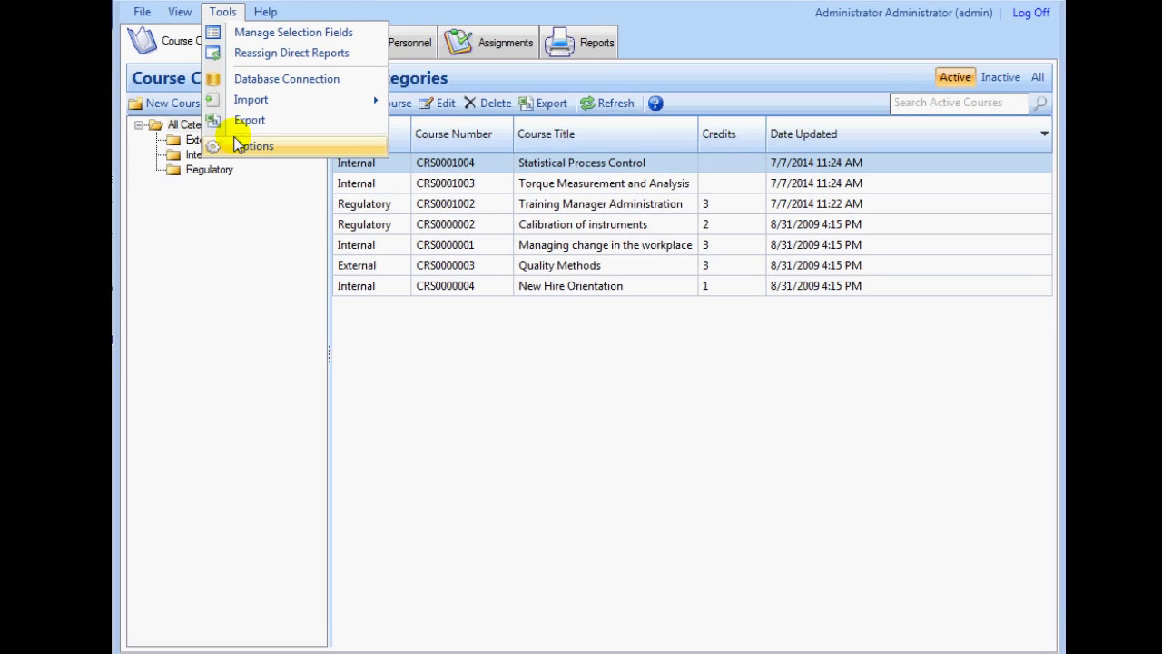
{"action": "left_click", "coordinate": [271, 160]}
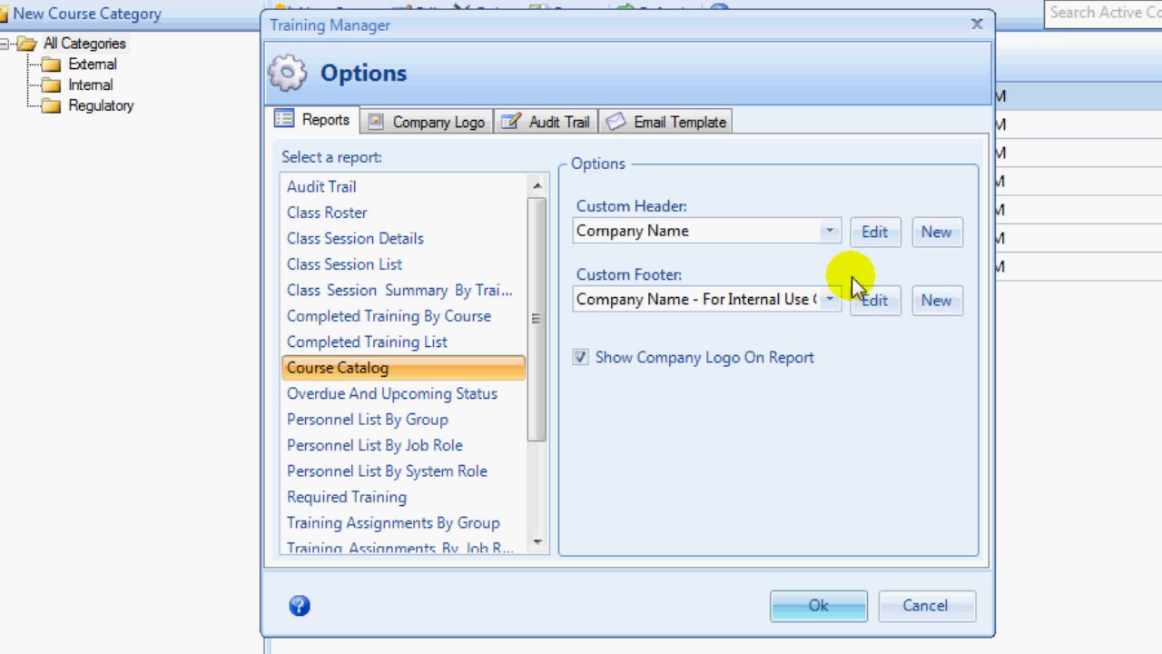
{"action": "left_click", "coordinate": [873, 243]}
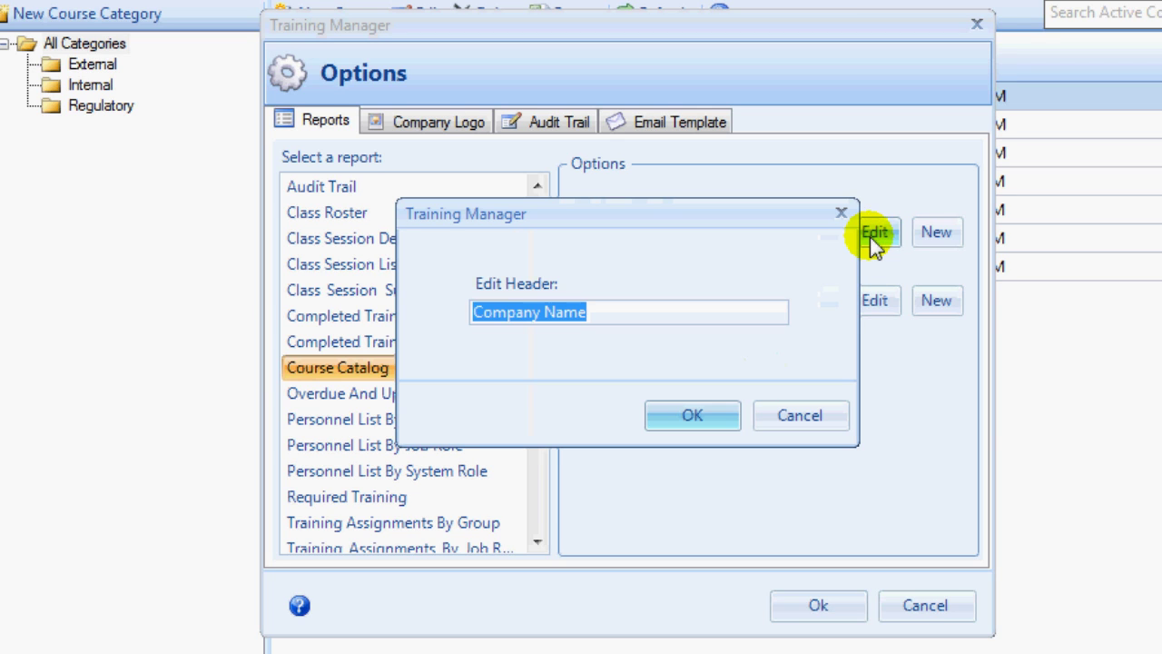
{"action": "left_click", "coordinate": [828, 423]}
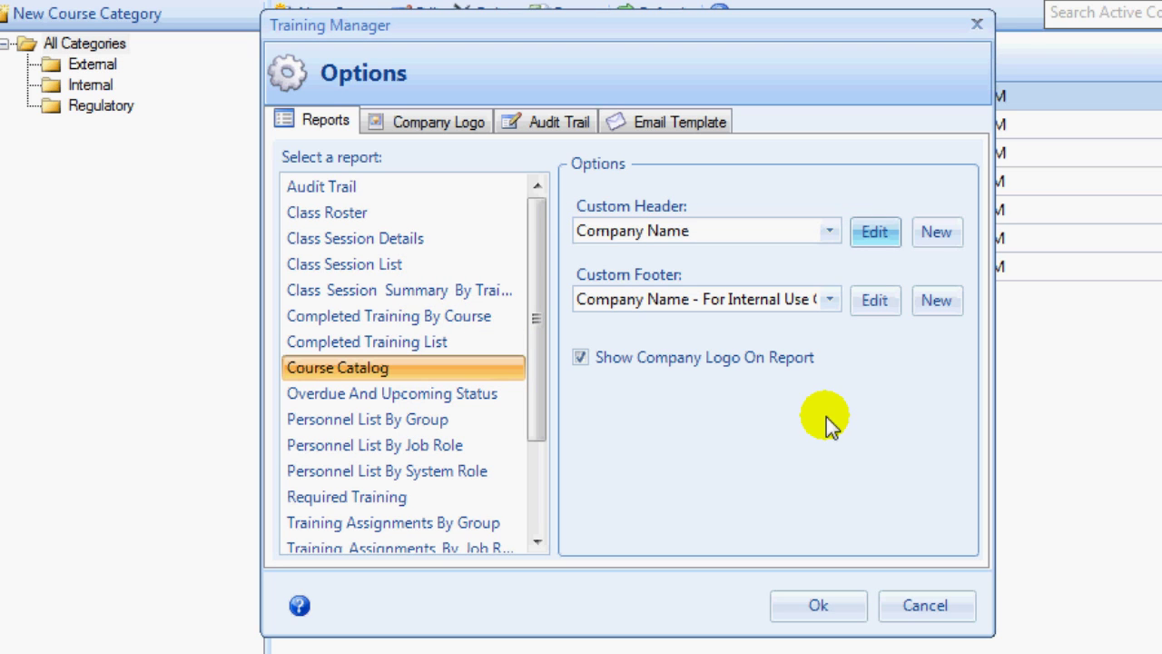
Set the company logo to the kzlogo.png image
{"action": "left_click", "coordinate": [458, 127]}
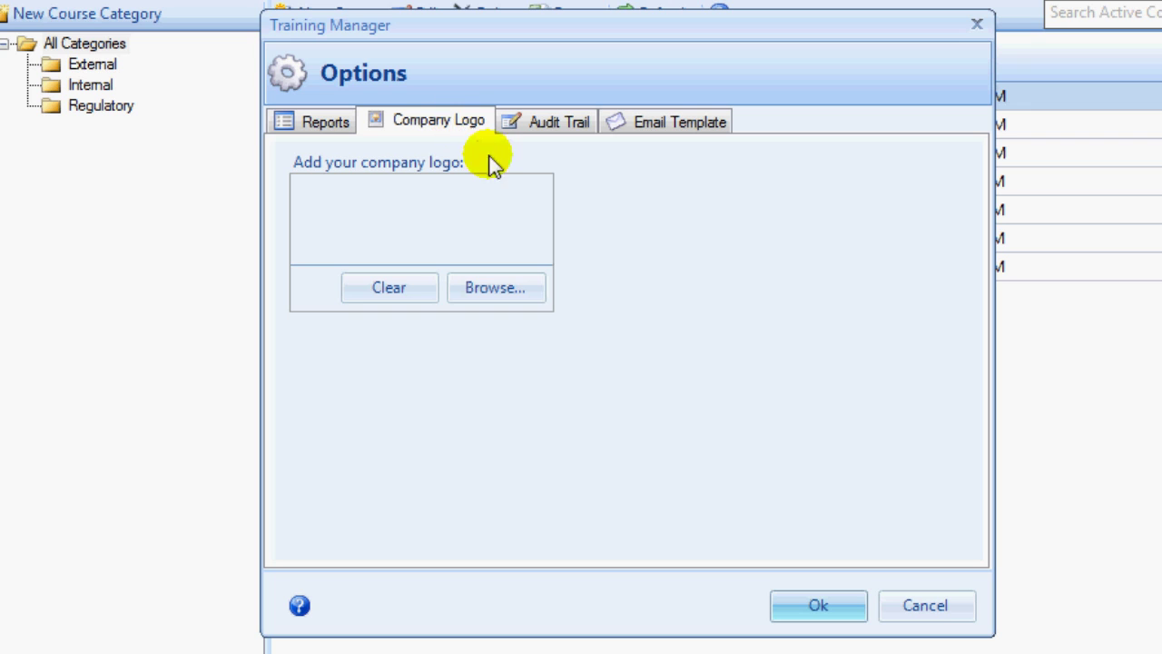
{"action": "left_click", "coordinate": [523, 289]}
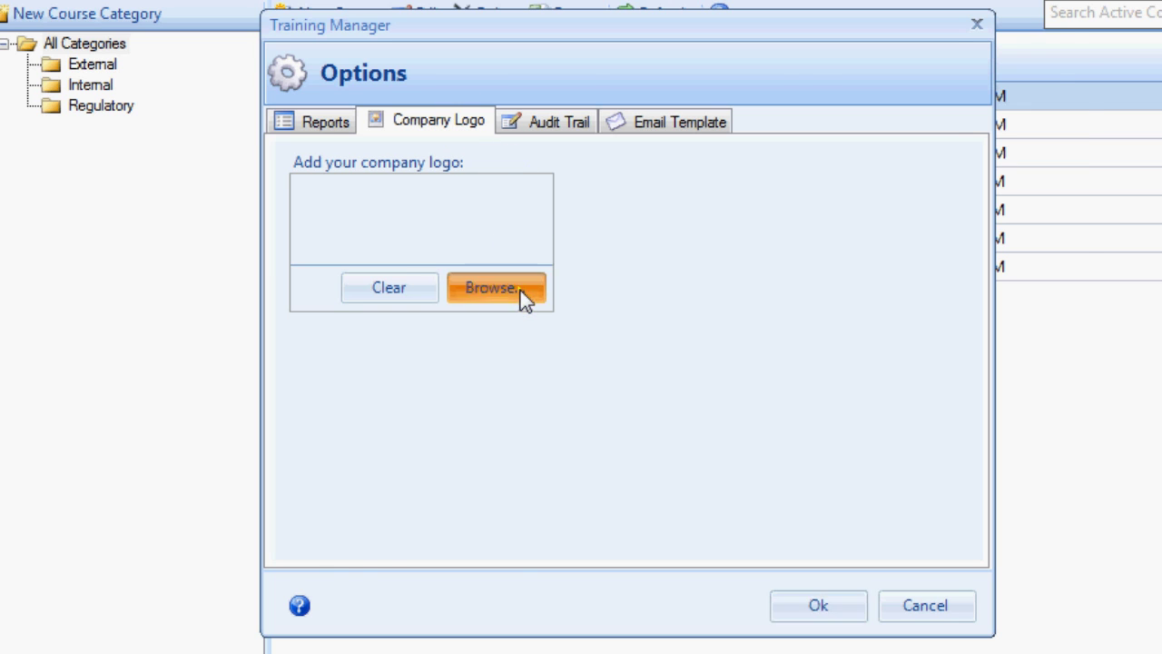
{"action": "double_click", "coordinate": [782, 265]}
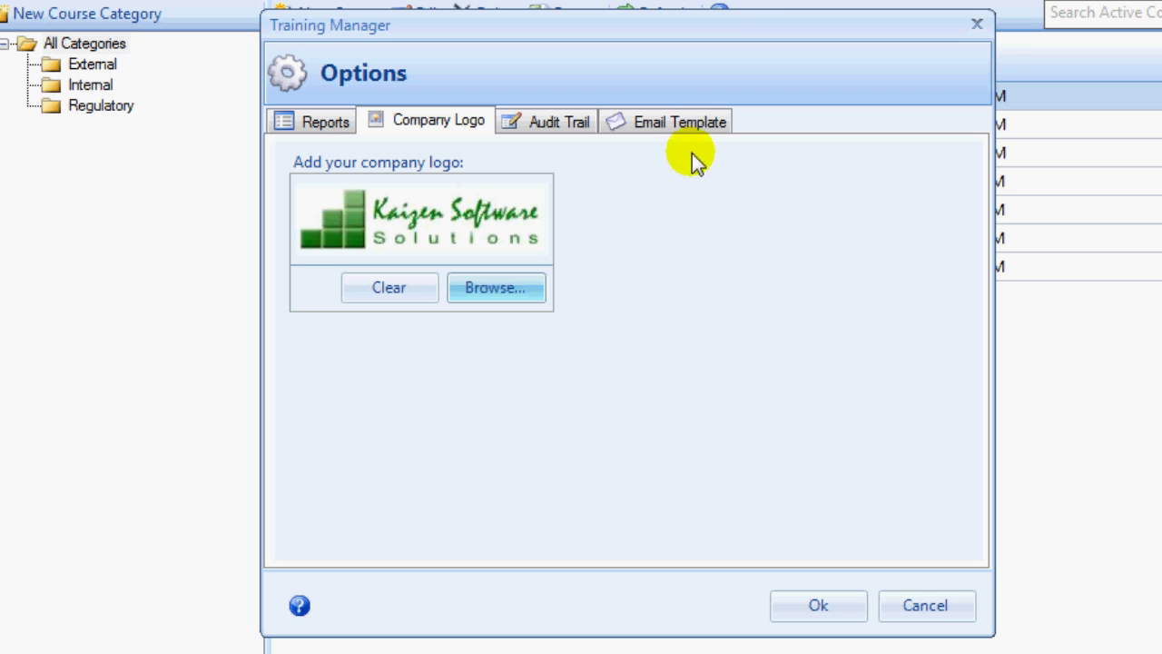
Review the Class Session Reminder email's [[CourseTitle]] placeholder, then save and close Options
{"action": "left_click", "coordinate": [663, 127]}
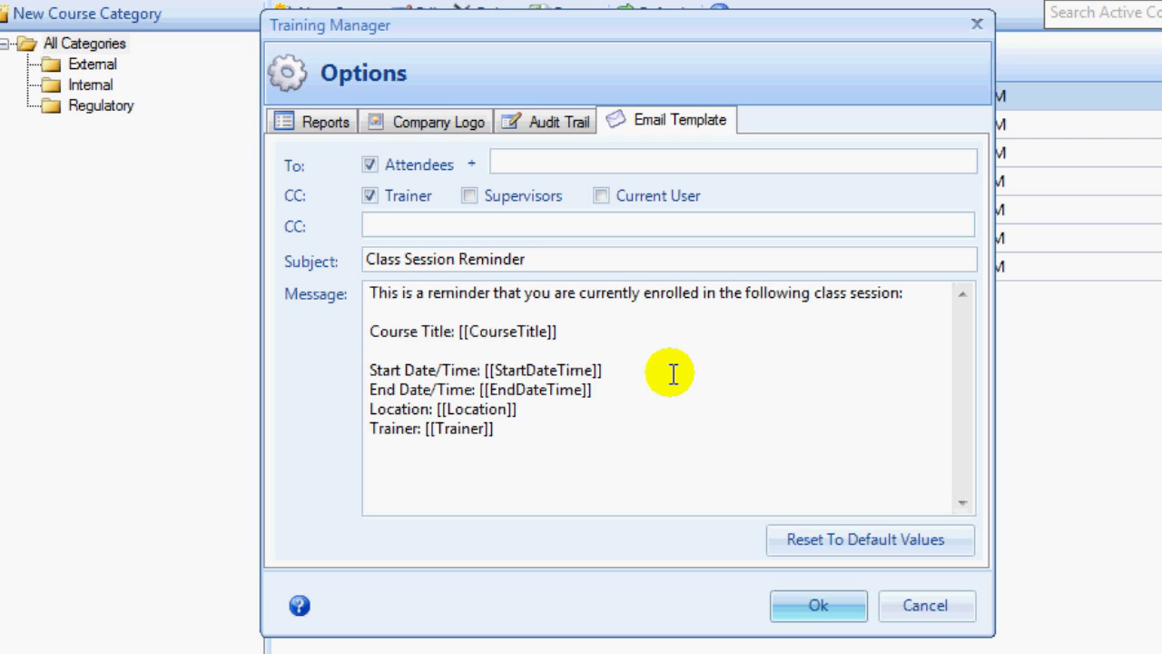
{"action": "left_click", "coordinate": [566, 332]}
{"action": "left_click_drag", "start_coordinate": [566, 333], "coordinate": [455, 331]}
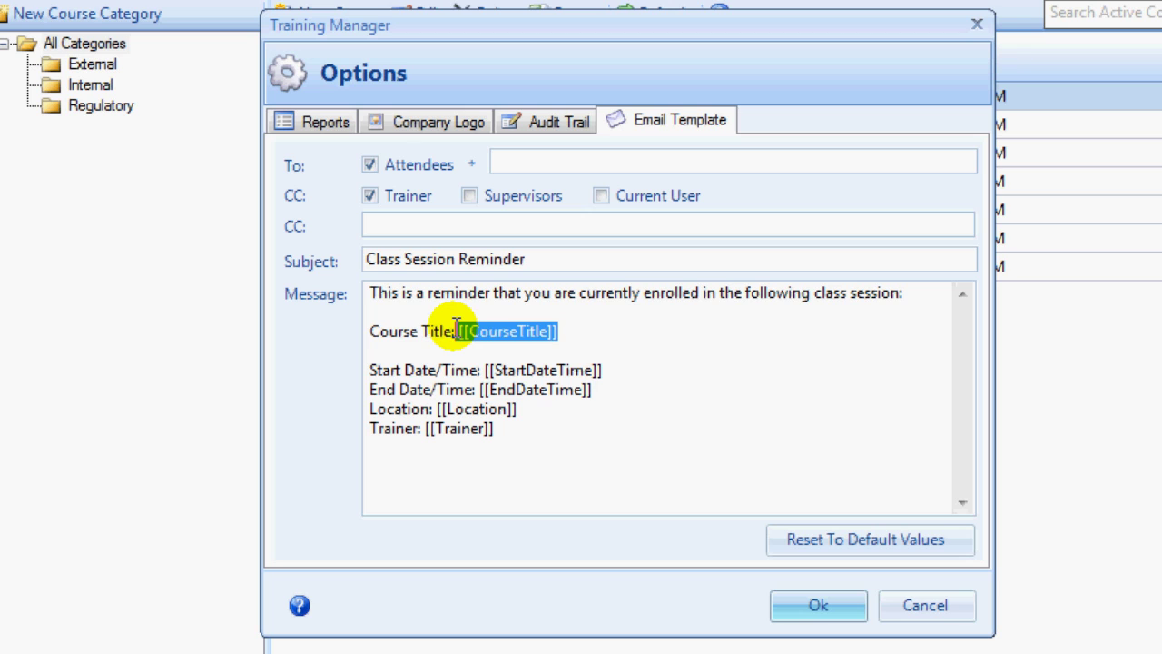
{"action": "left_click", "coordinate": [565, 330]}
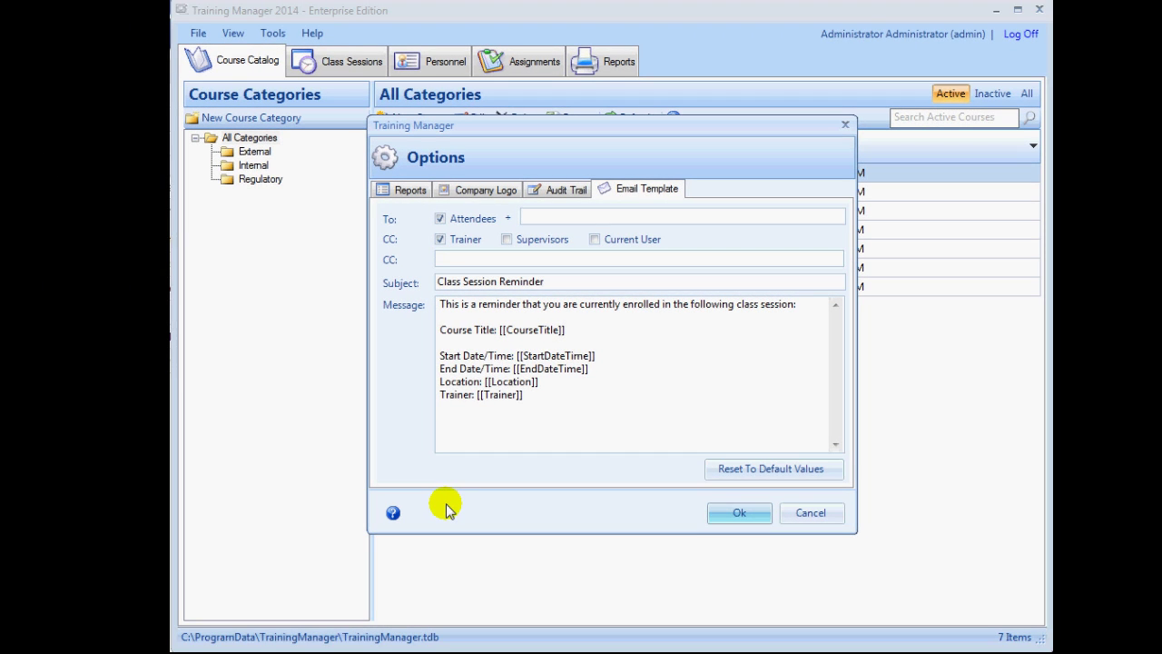
{"action": "left_click", "coordinate": [769, 514]}
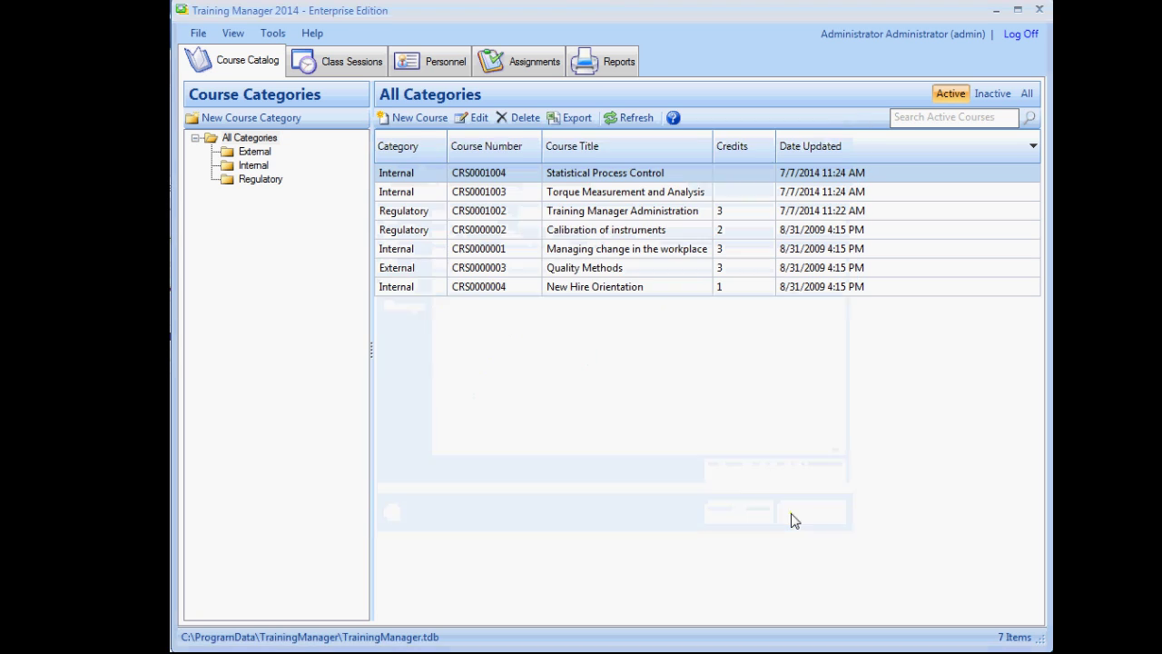
Add 'Other' as a fifth Classifications value alongside Full-Time, Part-Time, Contractor and Consultant
{"action": "left_click", "coordinate": [275, 34]}
{"action": "left_click", "coordinate": [290, 50]}
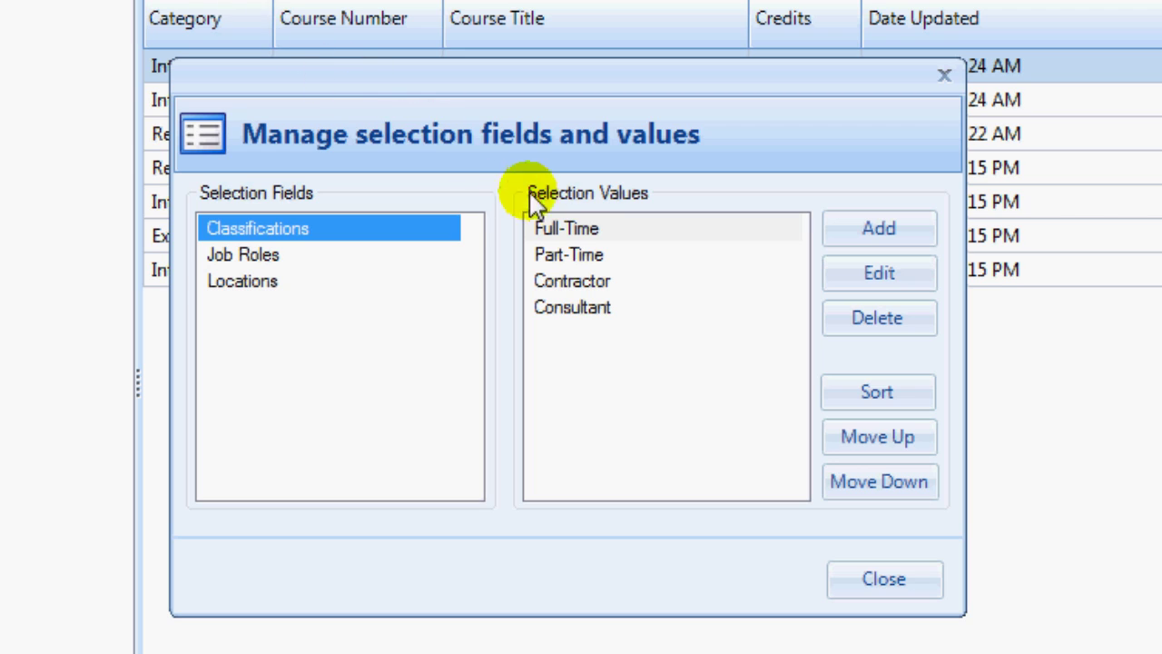
{"action": "left_click", "coordinate": [604, 254]}
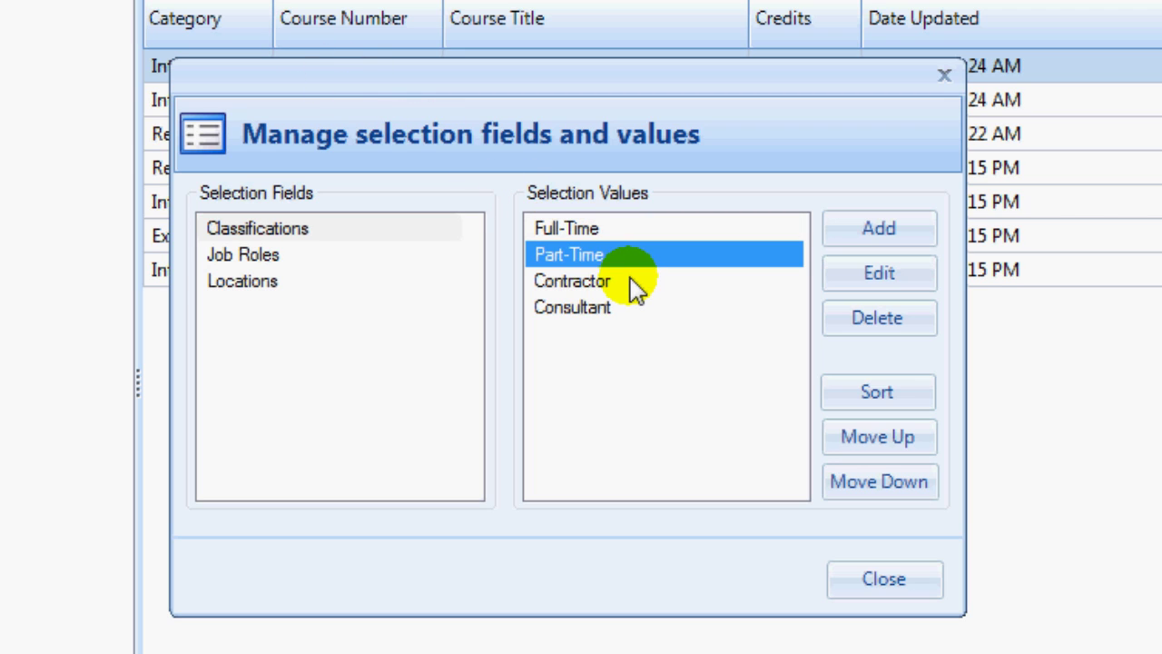
{"action": "left_click", "coordinate": [633, 285]}
{"action": "left_click", "coordinate": [633, 316]}
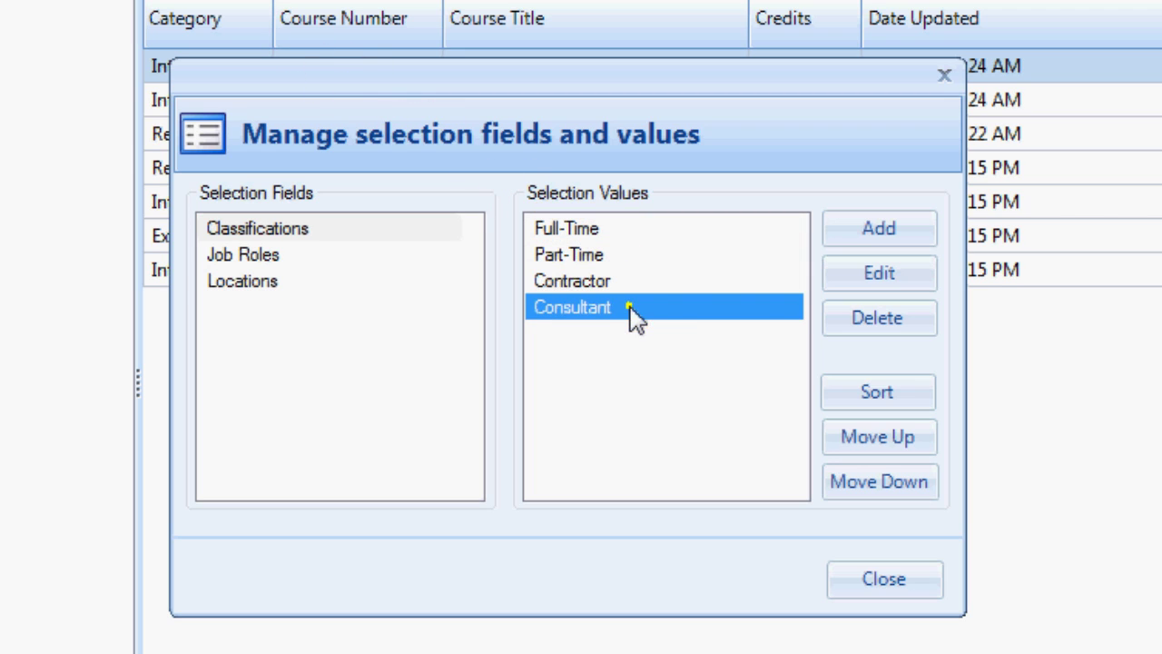
{"action": "left_click", "coordinate": [870, 238]}
{"action": "type", "text": "Other"}
{"action": "key", "text": "Return"}
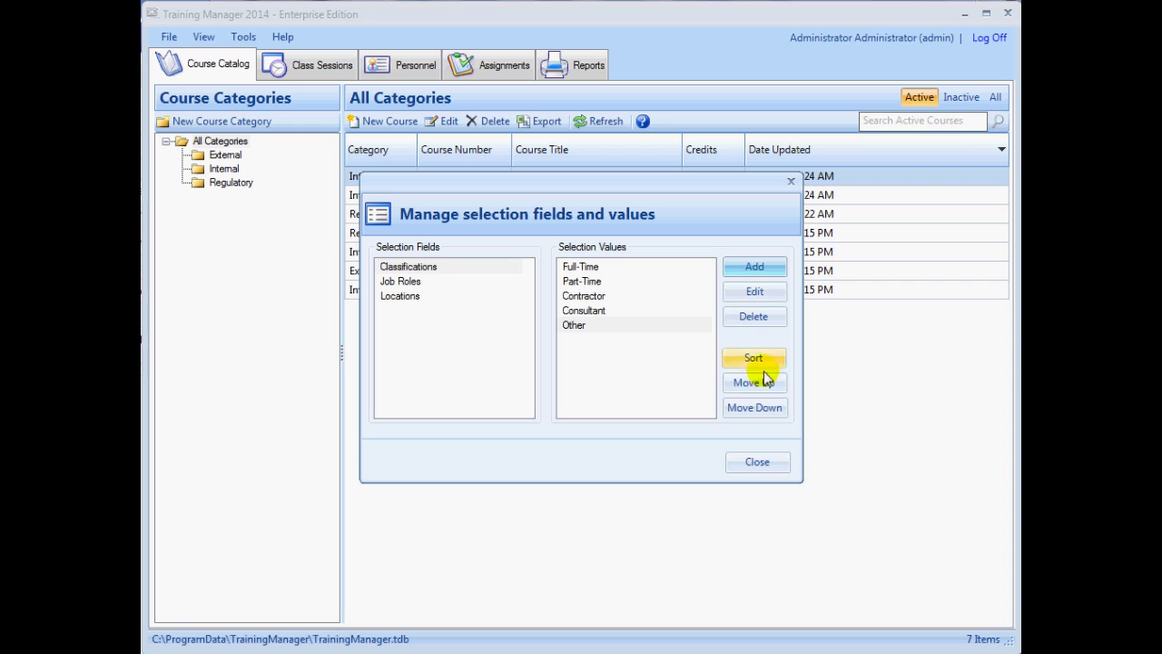
{"action": "left_click", "coordinate": [756, 462]}
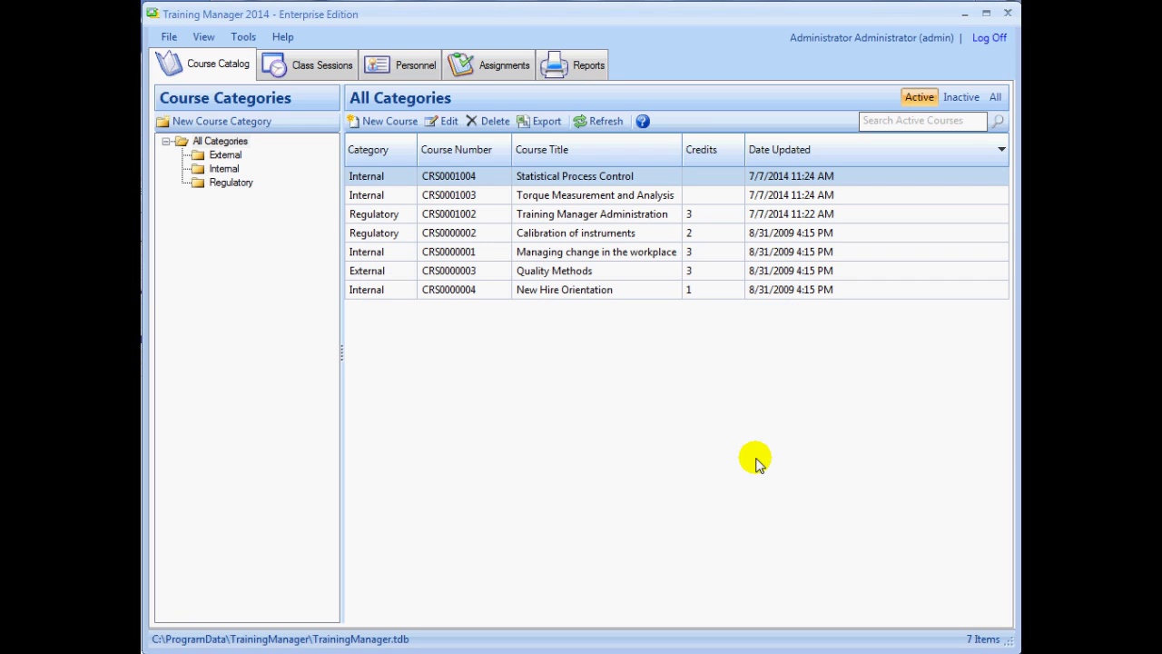
Filter Personnel to the Administration group and view its group details without editing
{"action": "left_click", "coordinate": [414, 66]}
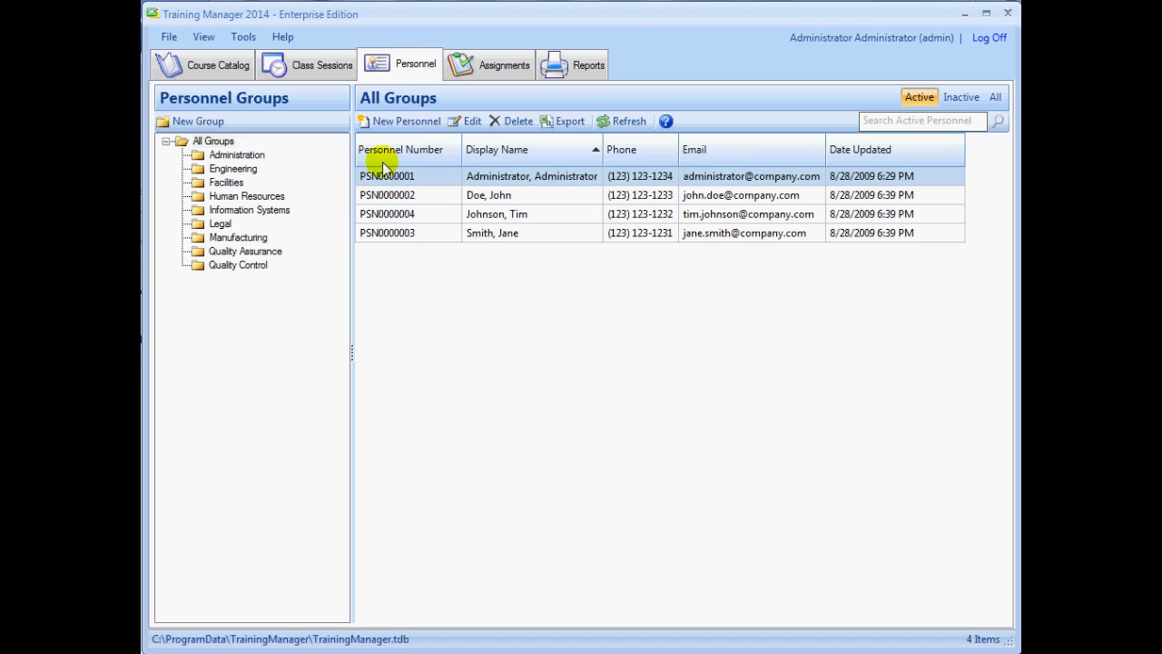
{"action": "left_click", "coordinate": [234, 159]}
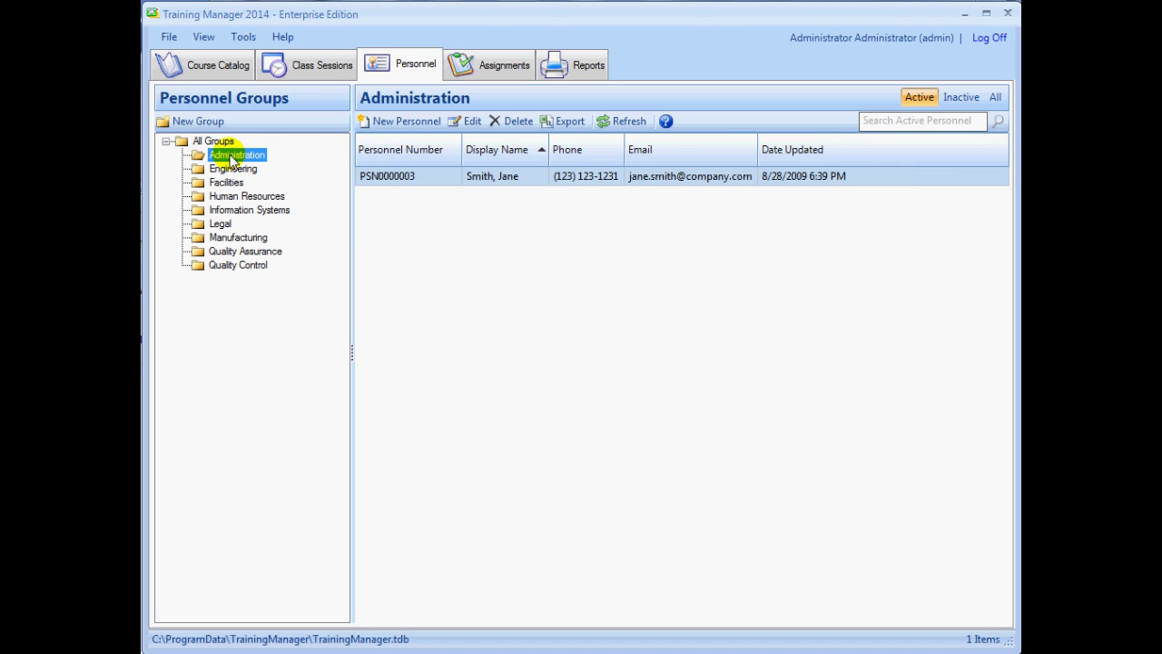
{"action": "right_click", "coordinate": [232, 161]}
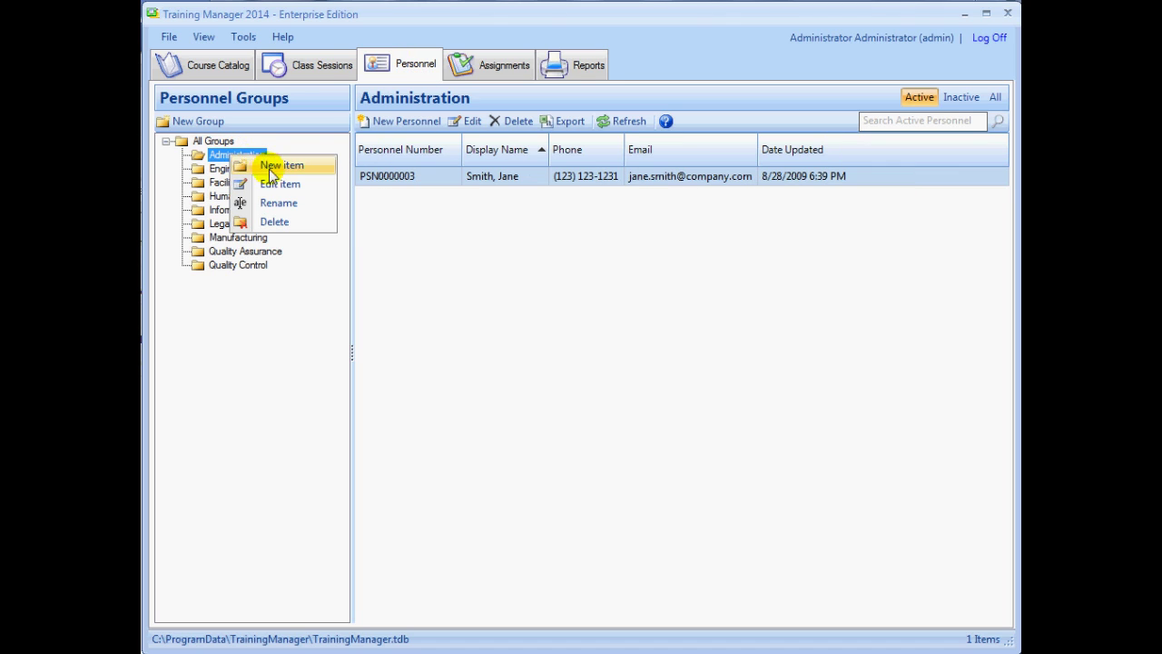
{"action": "left_click", "coordinate": [281, 184]}
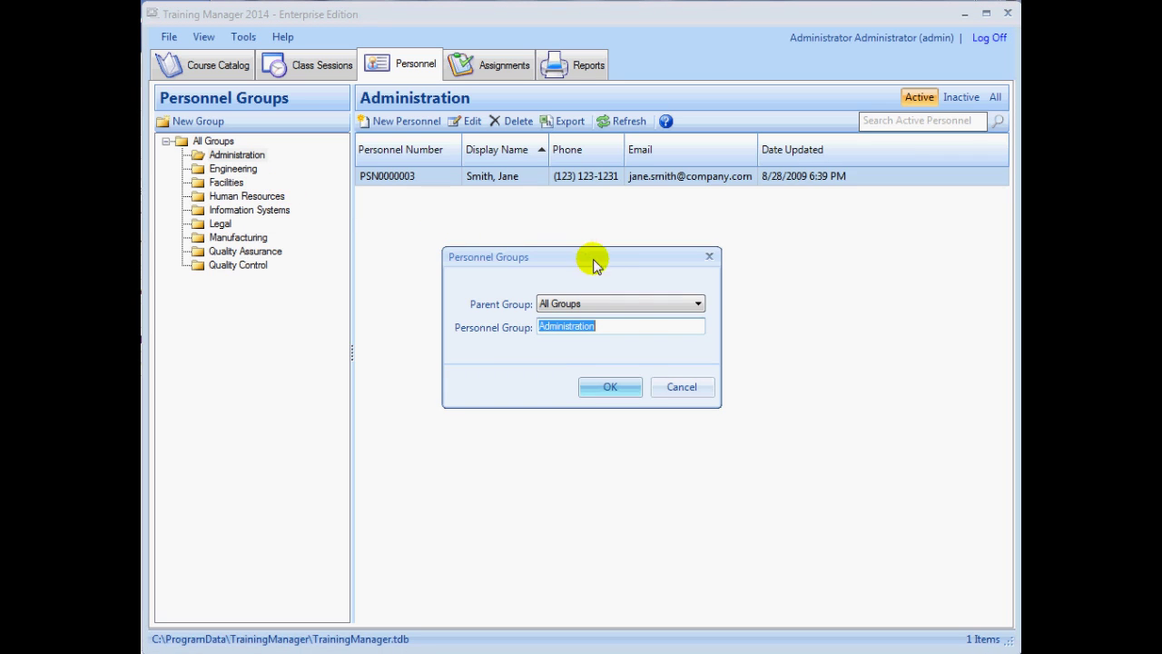
{"action": "left_click", "coordinate": [683, 387]}
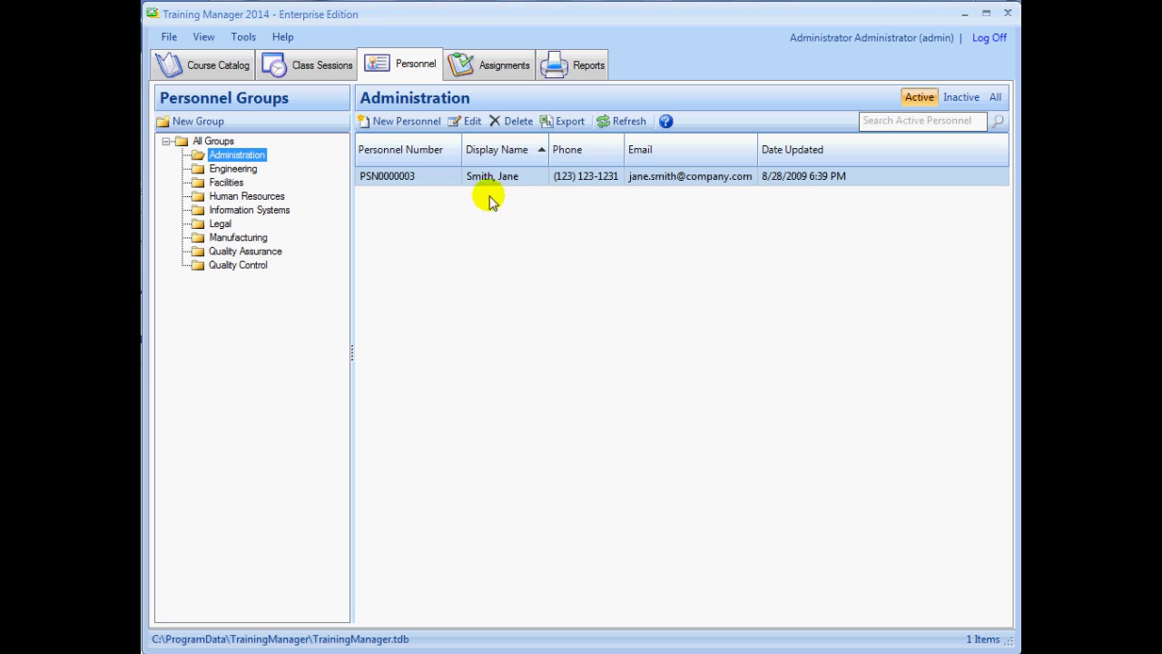
Add person 'test, new' into a newly created group 'new group' under Administration
{"action": "left_click", "coordinate": [420, 128]}
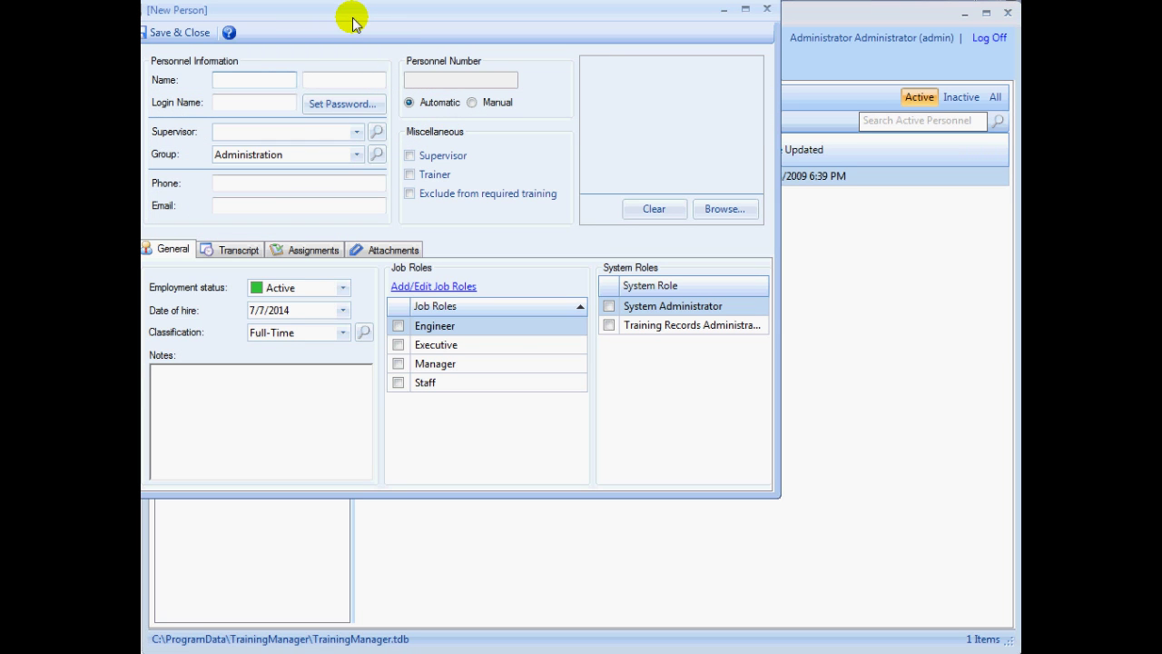
{"action": "type", "text": "new"}
{"action": "key", "text": "Tab"}
{"action": "type", "text": "test"}
{"action": "key", "text": "Tab"}
{"action": "key", "text": "Tab"}
{"action": "key", "text": "Tab"}
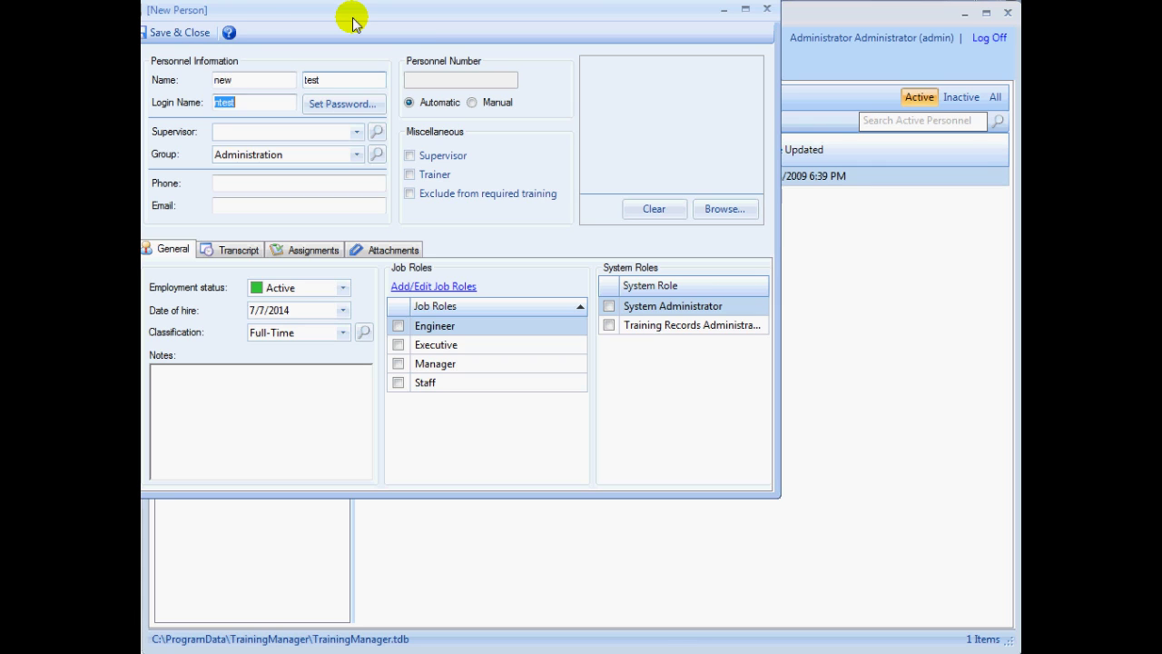
{"action": "key", "text": "Tab"}
{"action": "key", "text": "Tab"}
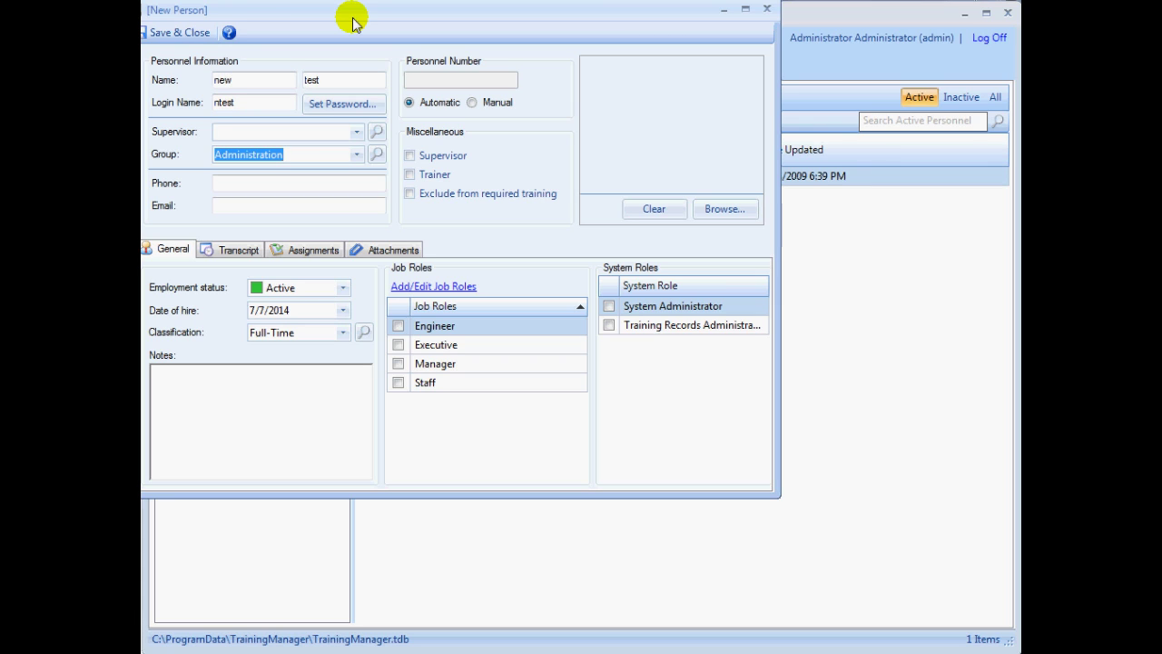
{"action": "type", "text": "new group"}
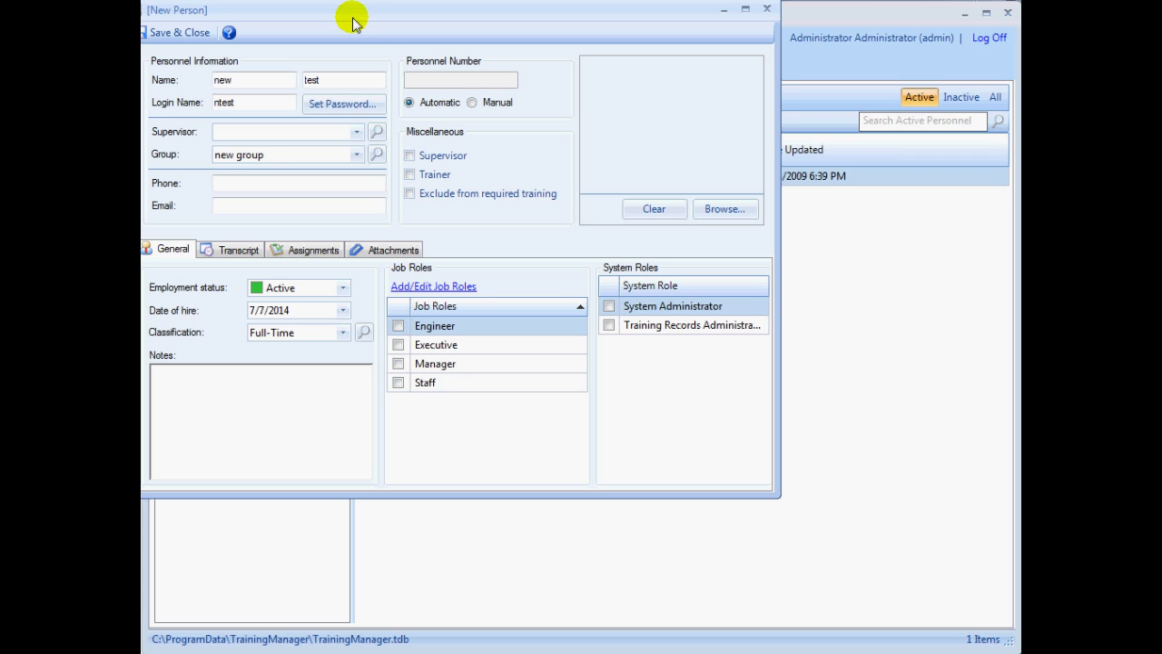
{"action": "left_click", "coordinate": [186, 32]}
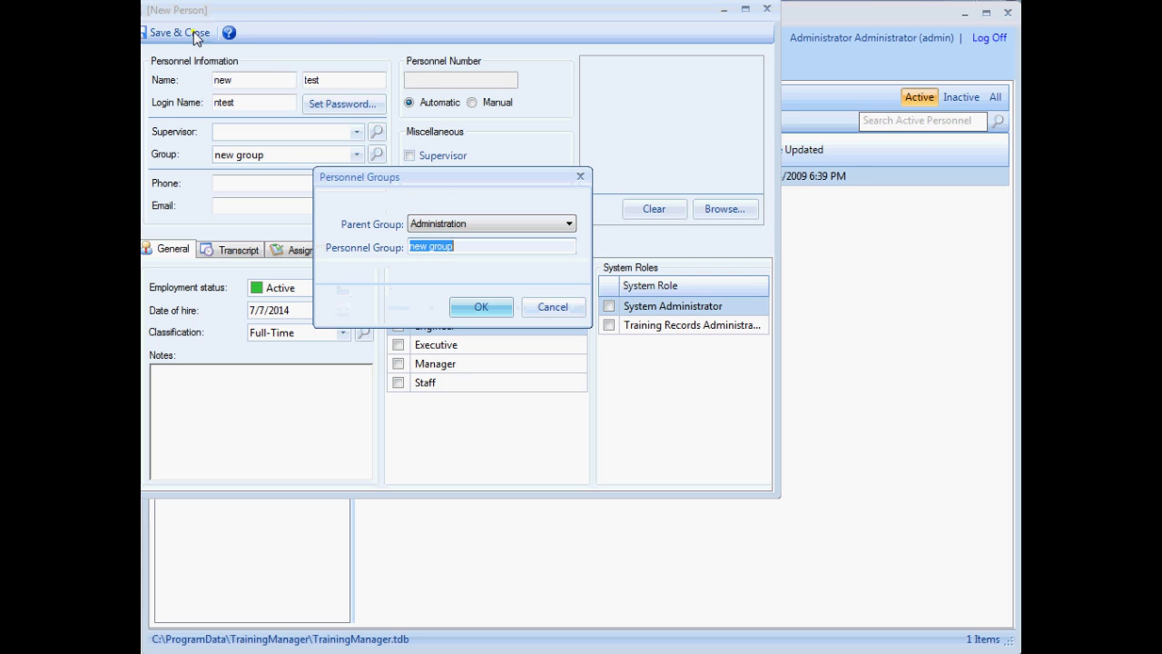
{"action": "left_click", "coordinate": [480, 308]}
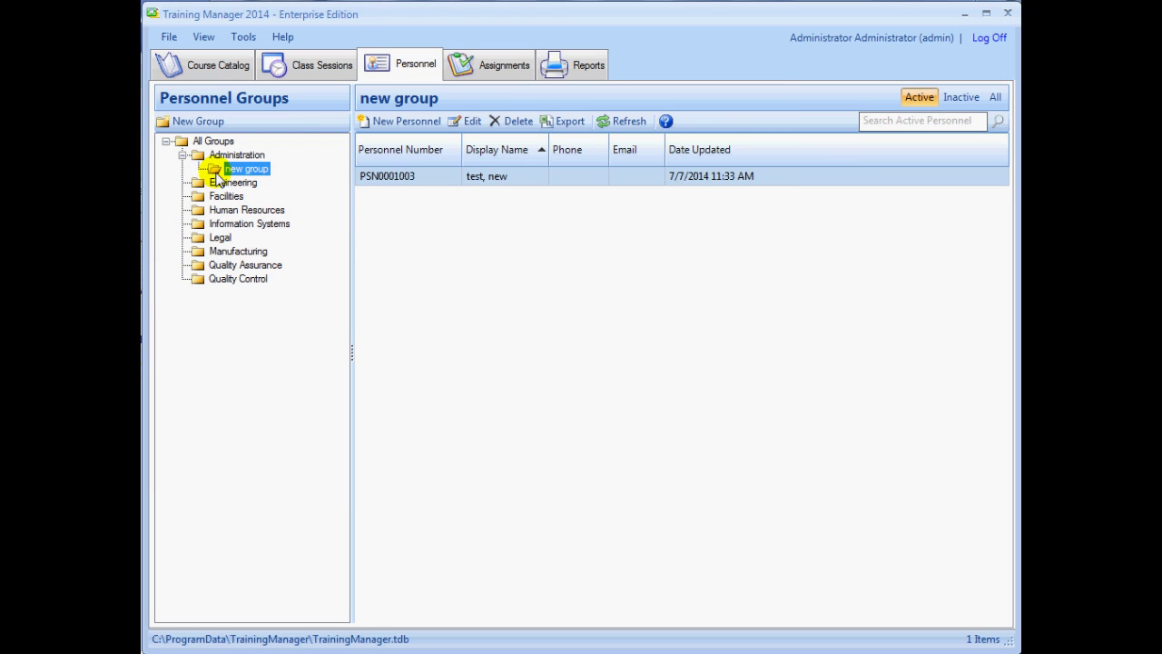
Move 'new group' to the top level and 'test, new' into Manufacturing, then show All Groups
{"action": "left_click_drag", "start_coordinate": [222, 170], "coordinate": [218, 152]}
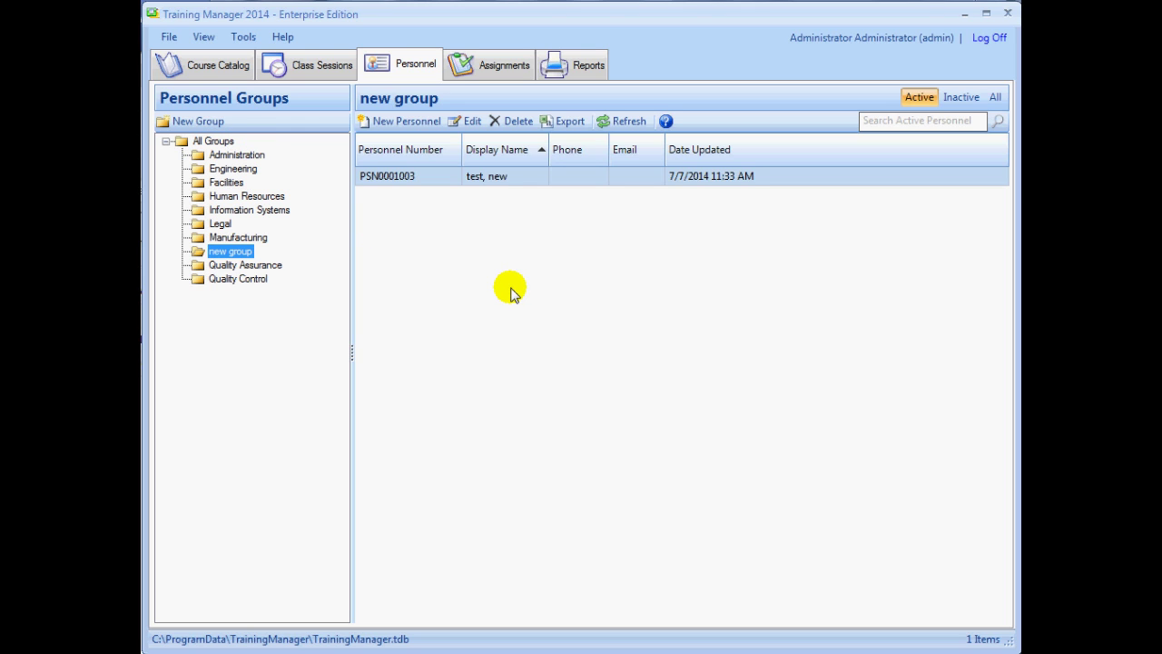
{"action": "left_click", "coordinate": [505, 179]}
{"action": "left_click_drag", "start_coordinate": [505, 178], "coordinate": [254, 239]}
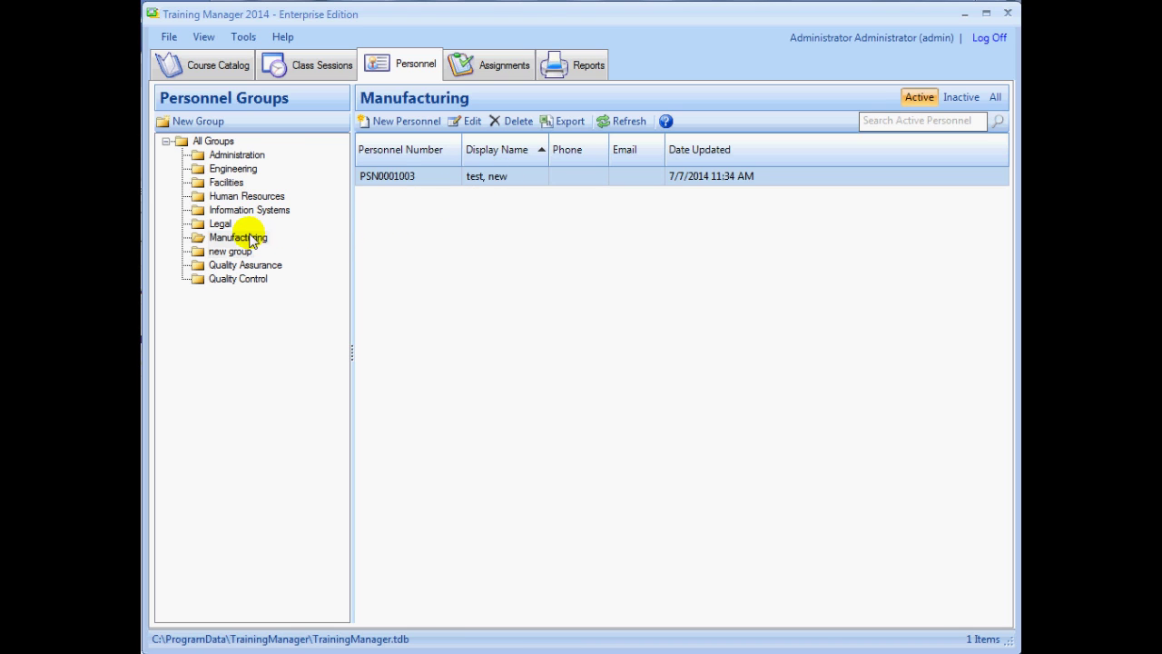
{"action": "left_click", "coordinate": [216, 142]}
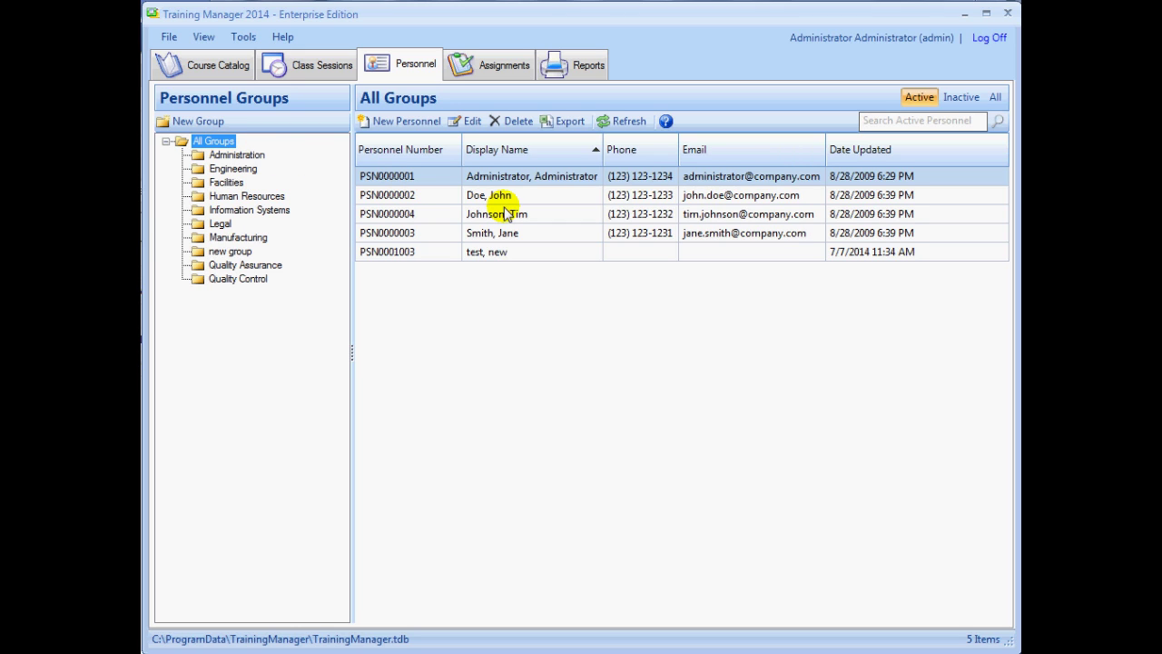
{"action": "left_click", "coordinate": [215, 72]}
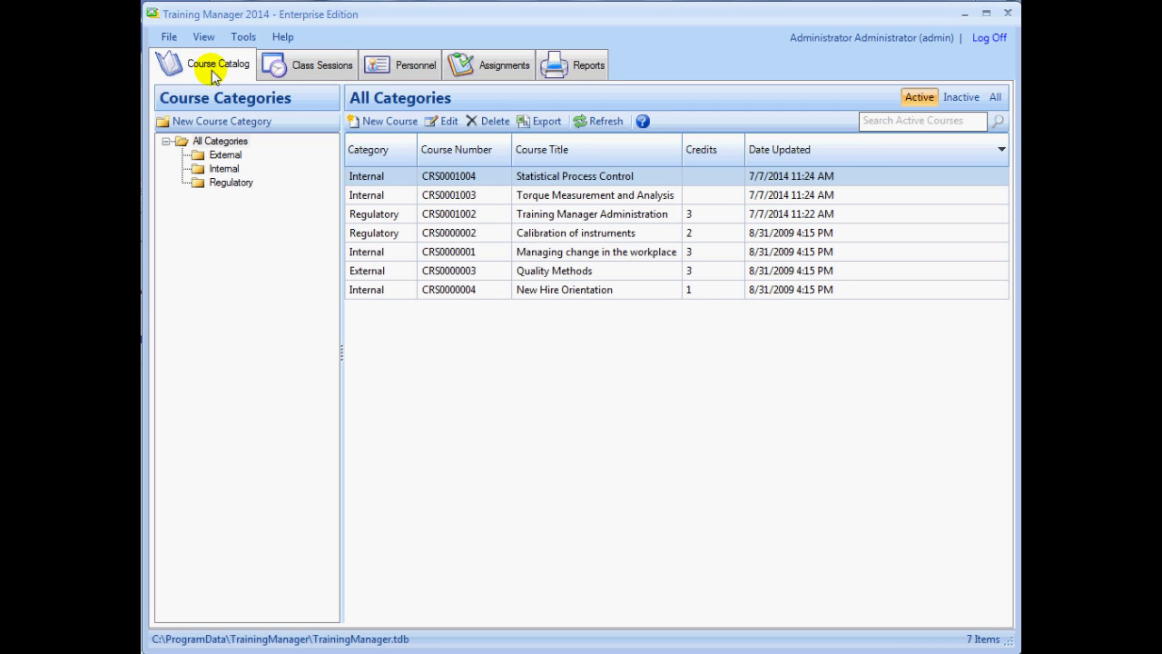
Inspect the Internal course category without changes, then show the course assignments list
{"action": "left_click", "coordinate": [225, 169]}
{"action": "right_click", "coordinate": [229, 173]}
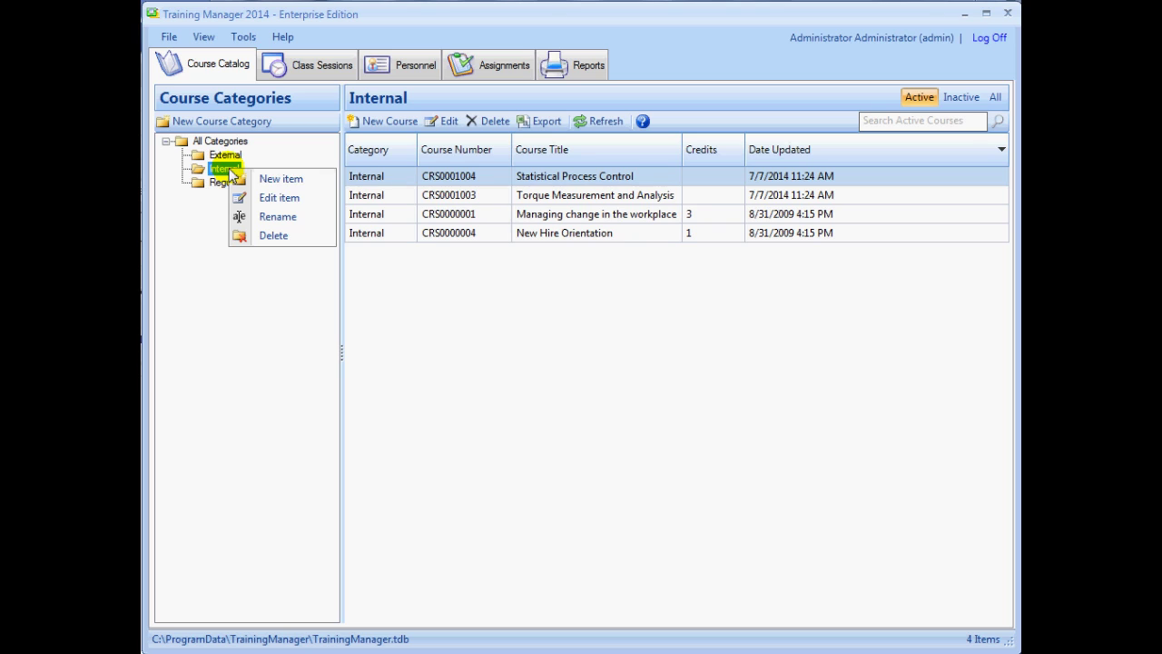
{"action": "left_click", "coordinate": [278, 198]}
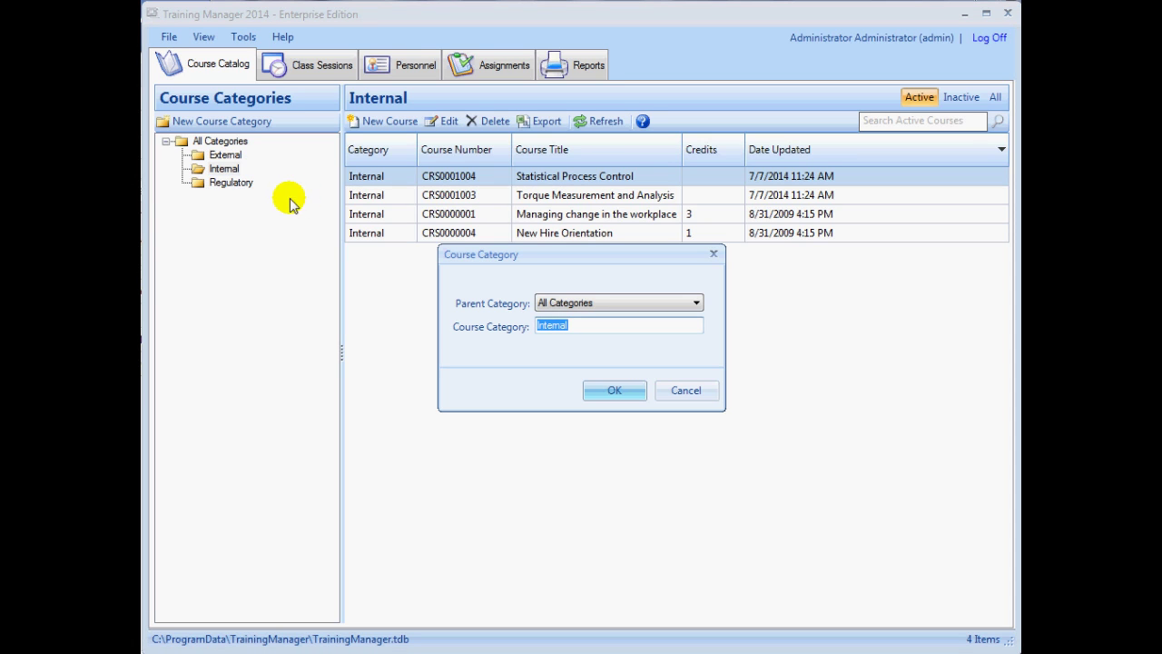
{"action": "left_click", "coordinate": [688, 391]}
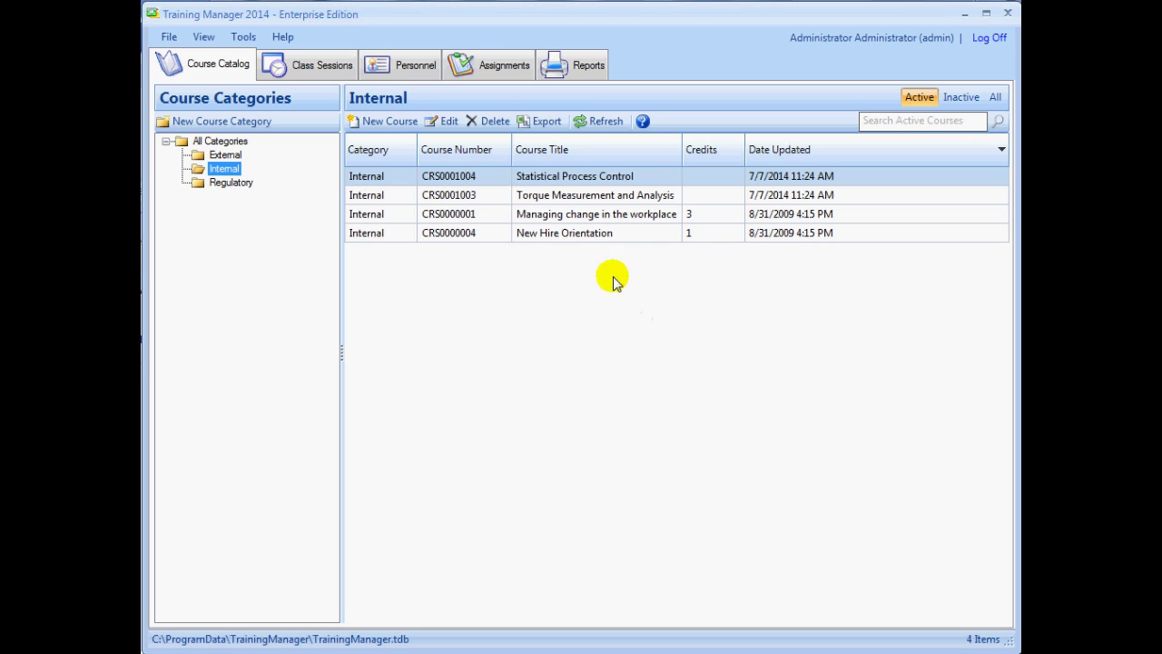
{"action": "left_click", "coordinate": [496, 73]}
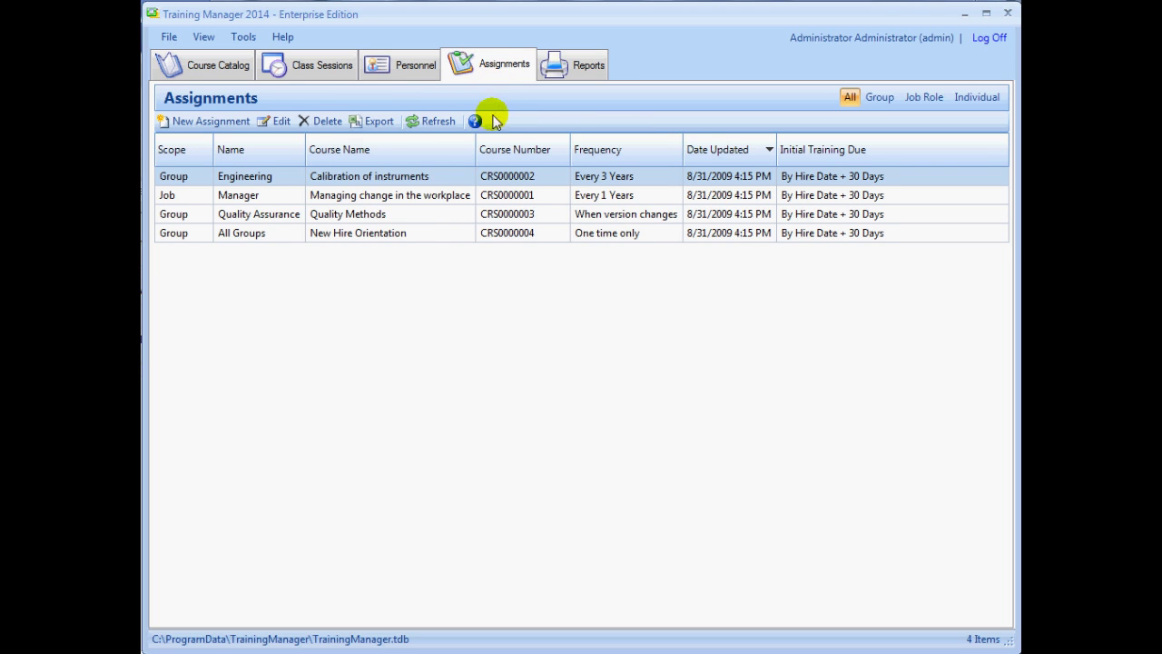
{"action": "double_click", "coordinate": [449, 176]}
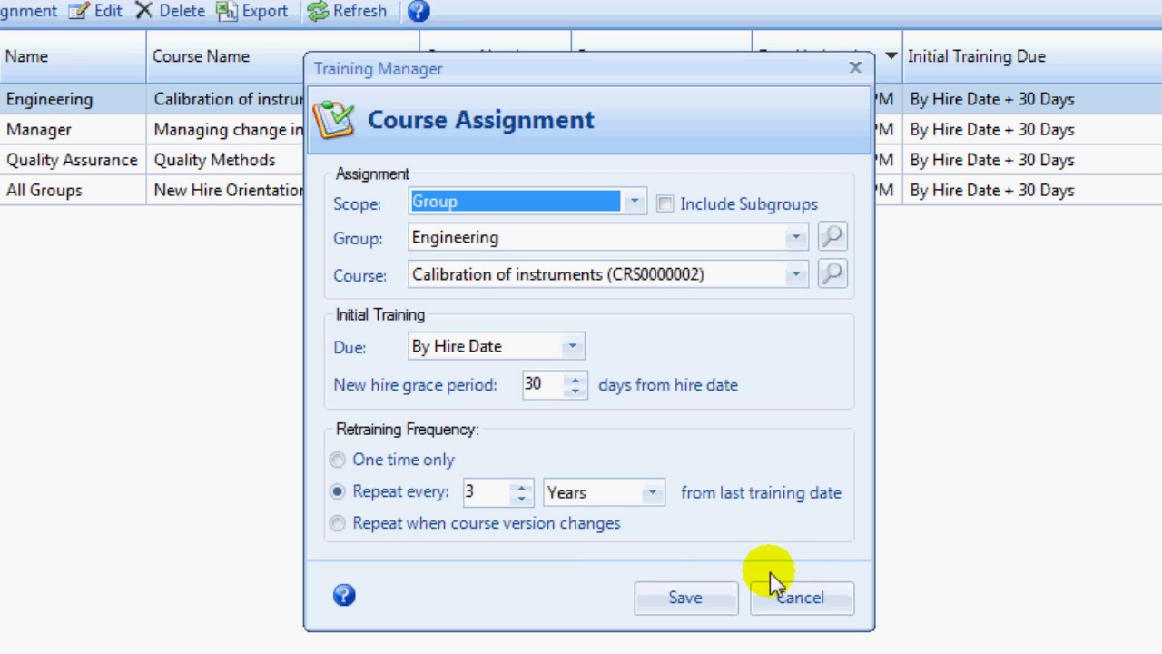
{"action": "left_click", "coordinate": [522, 498]}
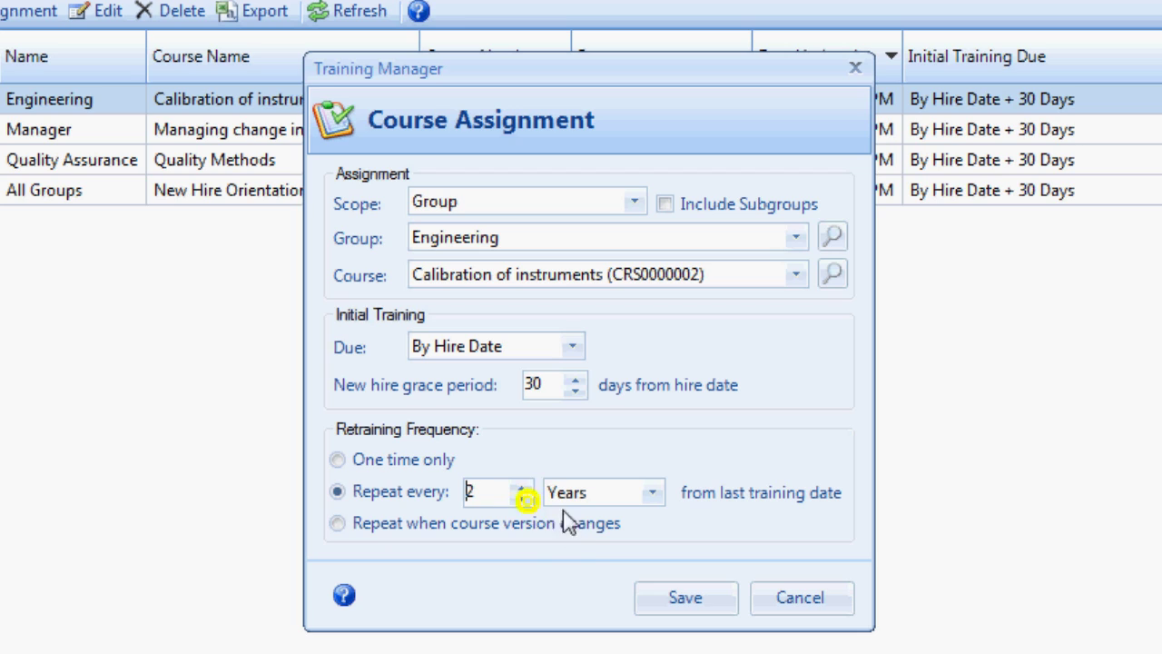
{"action": "left_click", "coordinate": [406, 533]}
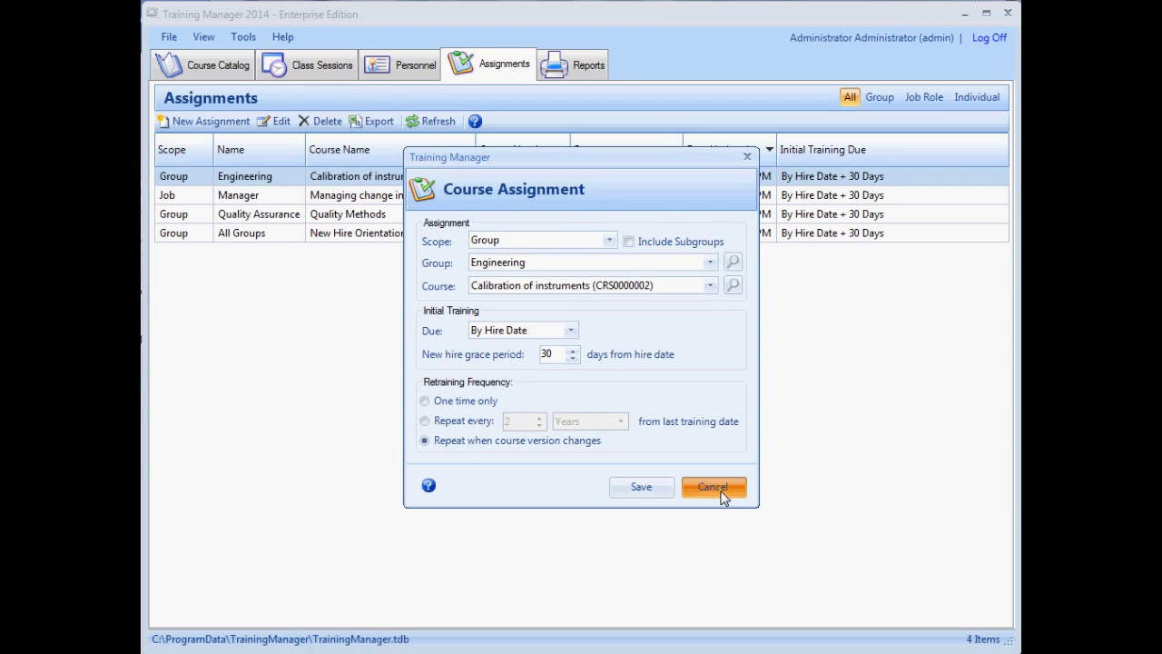
{"action": "left_click", "coordinate": [713, 488]}
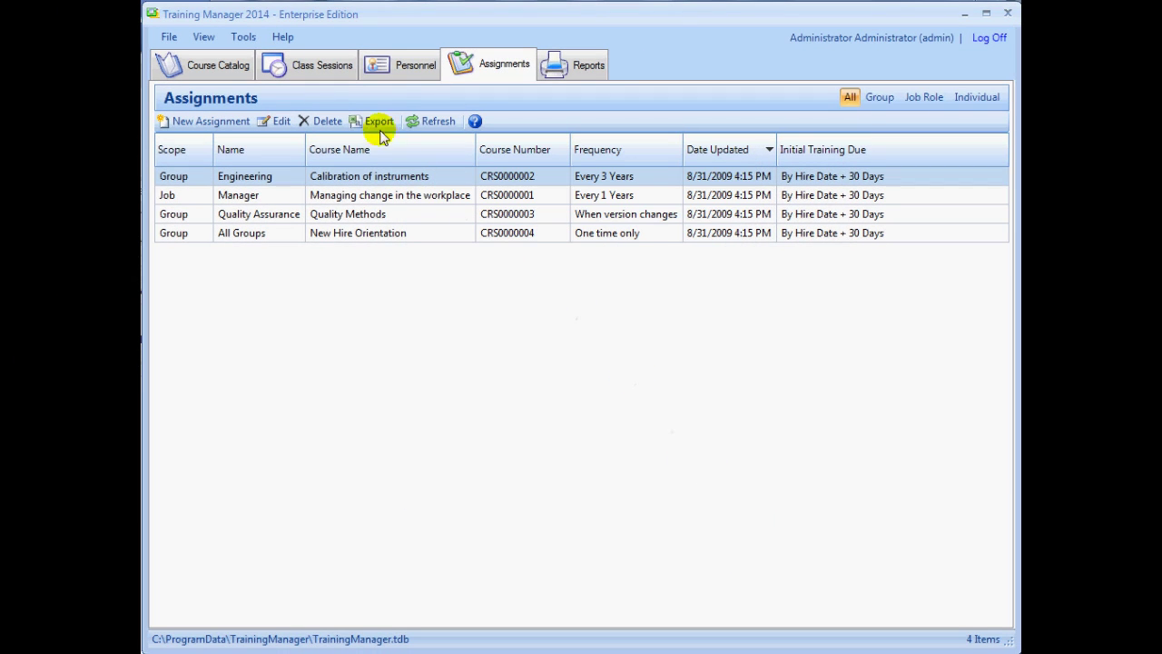
Inspect the New Hire Orientation session and a student's record unchanged, then show Reports
{"action": "left_click", "coordinate": [320, 64]}
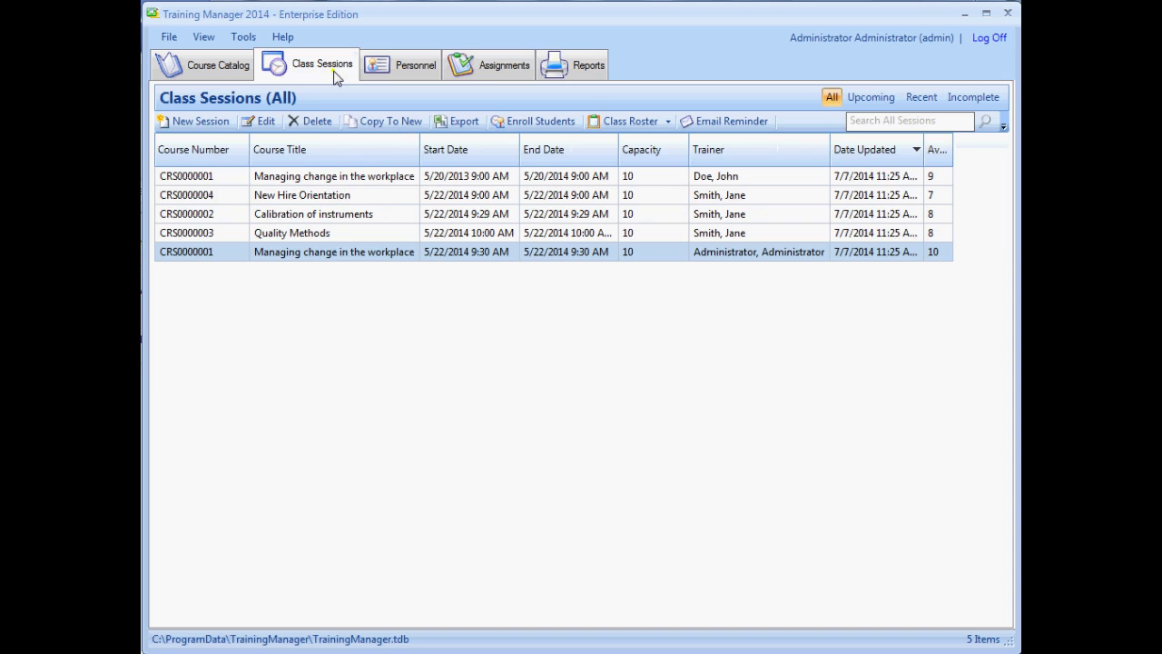
{"action": "double_click", "coordinate": [467, 196]}
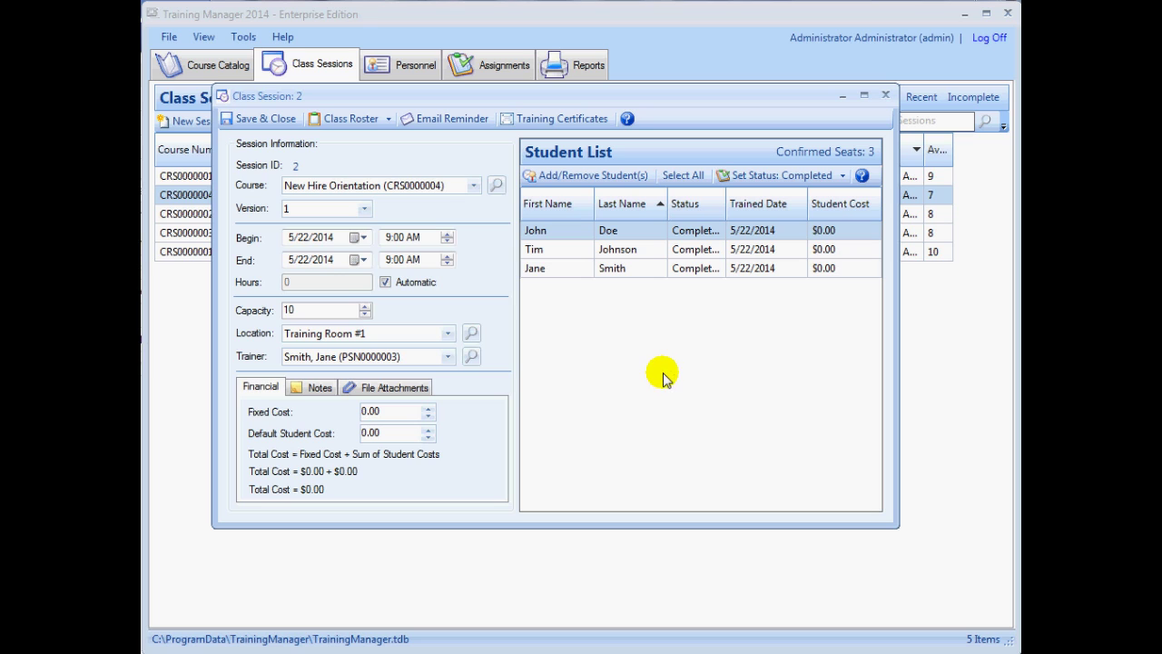
{"action": "double_click", "coordinate": [699, 251]}
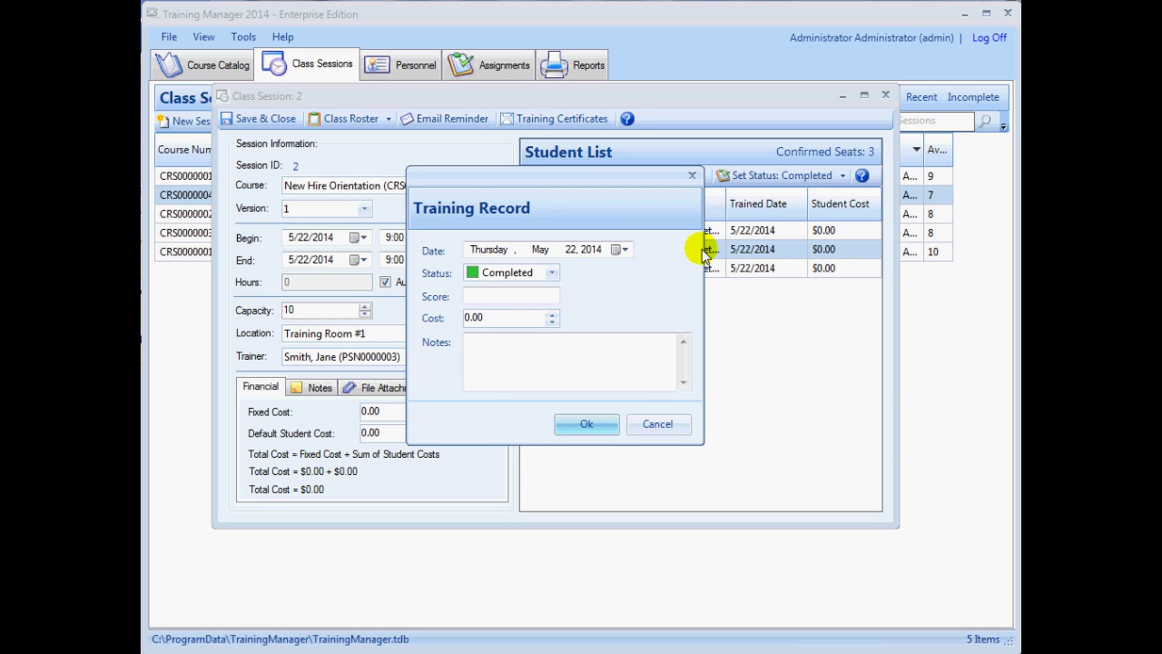
{"action": "left_click", "coordinate": [676, 425]}
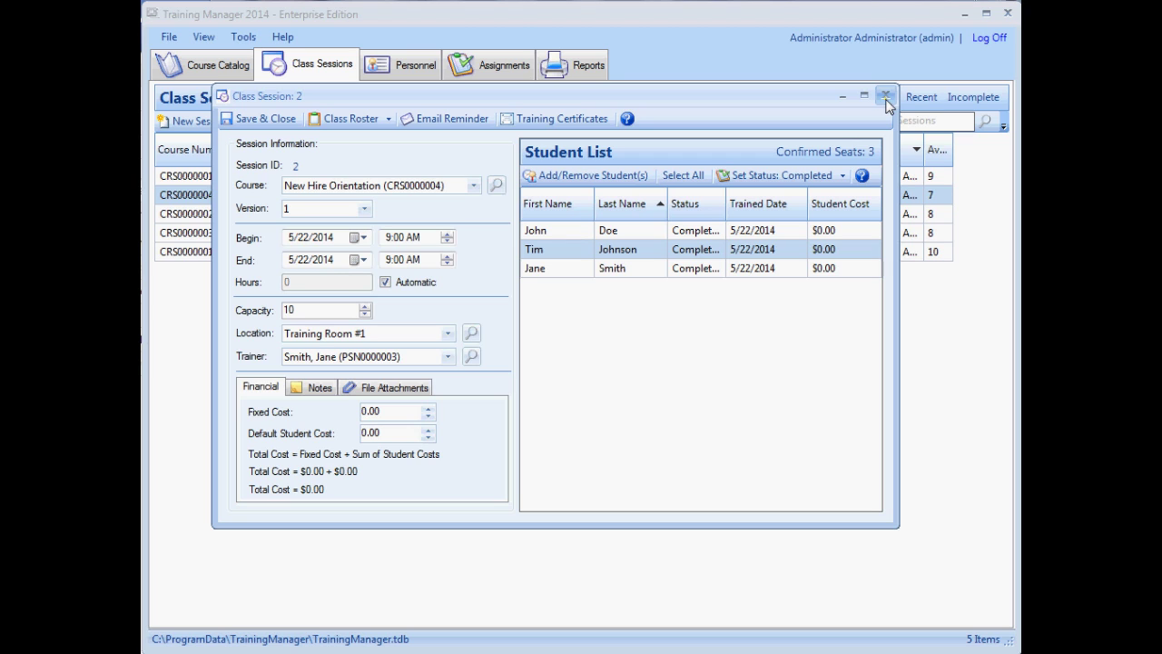
{"action": "left_click", "coordinate": [887, 98]}
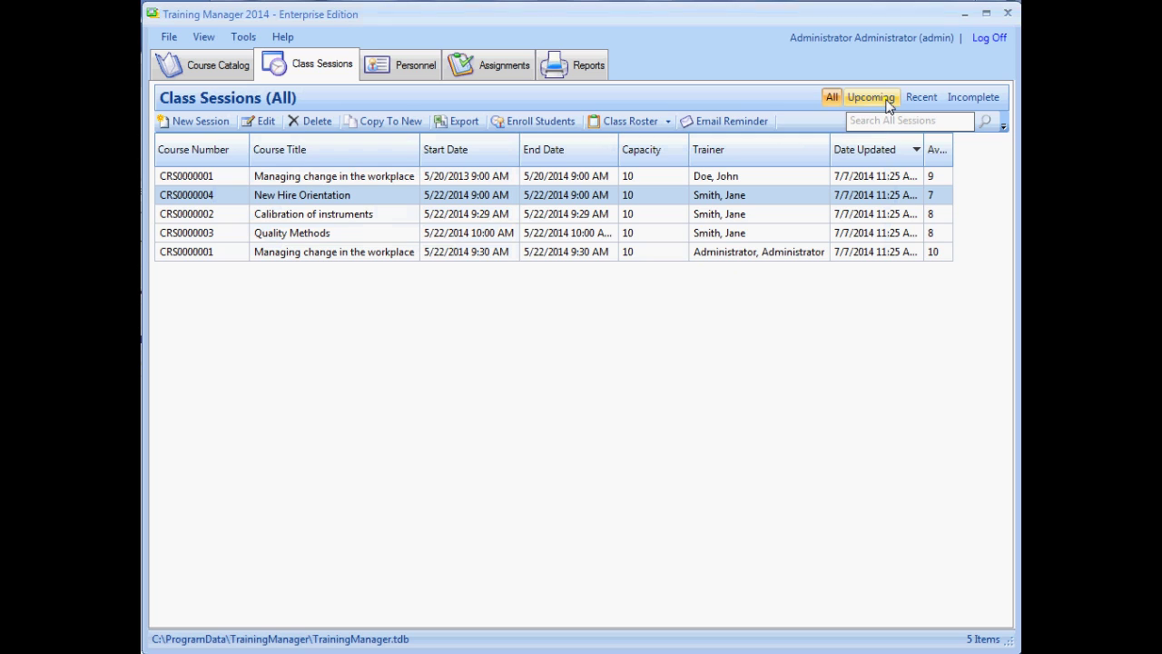
{"action": "left_click", "coordinate": [586, 67]}
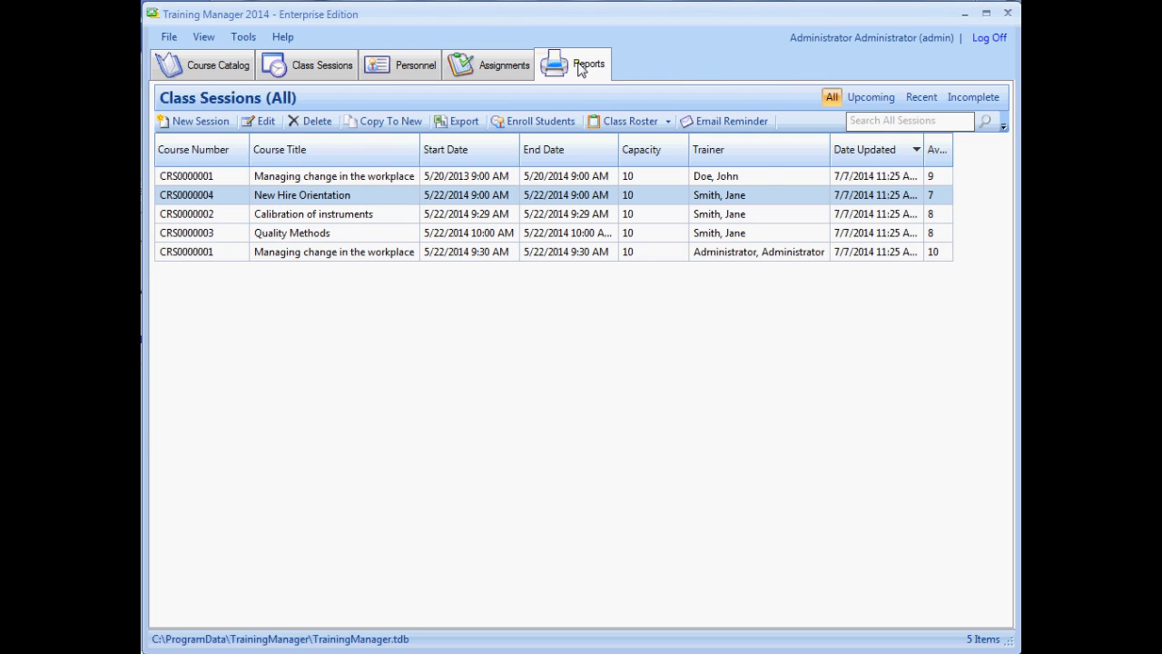